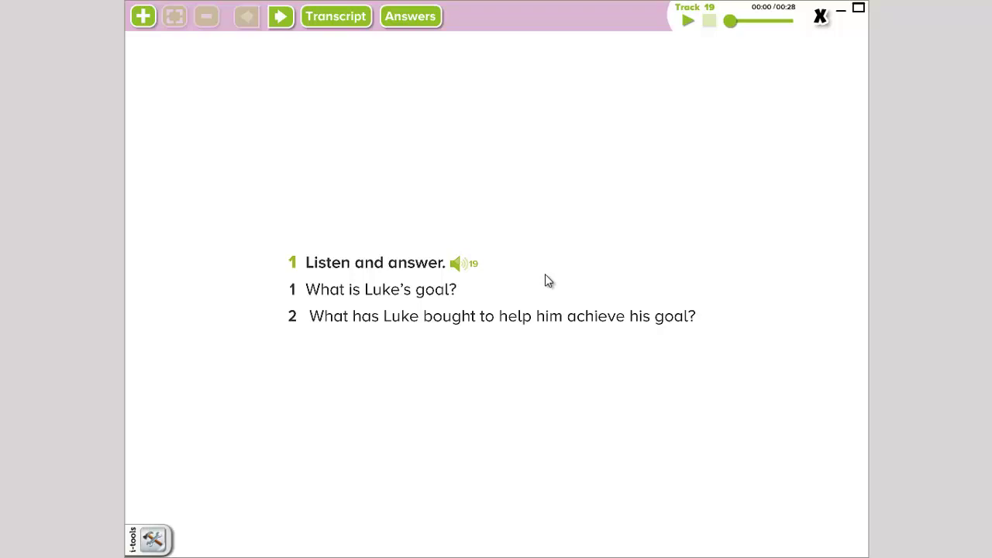
Step: Play the Track 19 audio through to the end of its 00:28 length
{"action": "left_click", "coordinate": [689, 23]}
Step: Write 'to do his homework' as a text answer next to question 1
{"action": "left_click", "coordinate": [158, 540]}
{"action": "left_click", "coordinate": [139, 88]}
{"action": "left_click", "coordinate": [493, 288]}
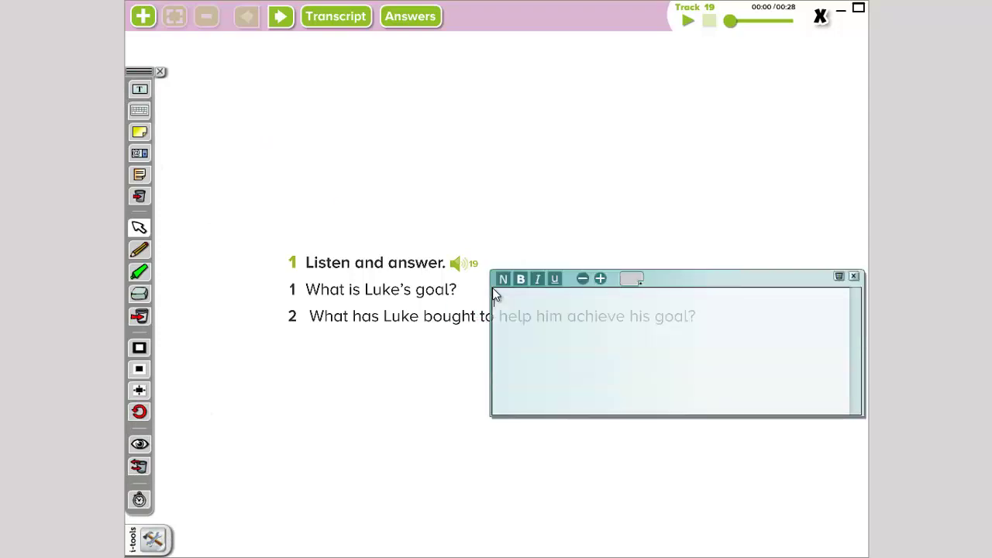
{"action": "type", "text": "to do his homewo"}
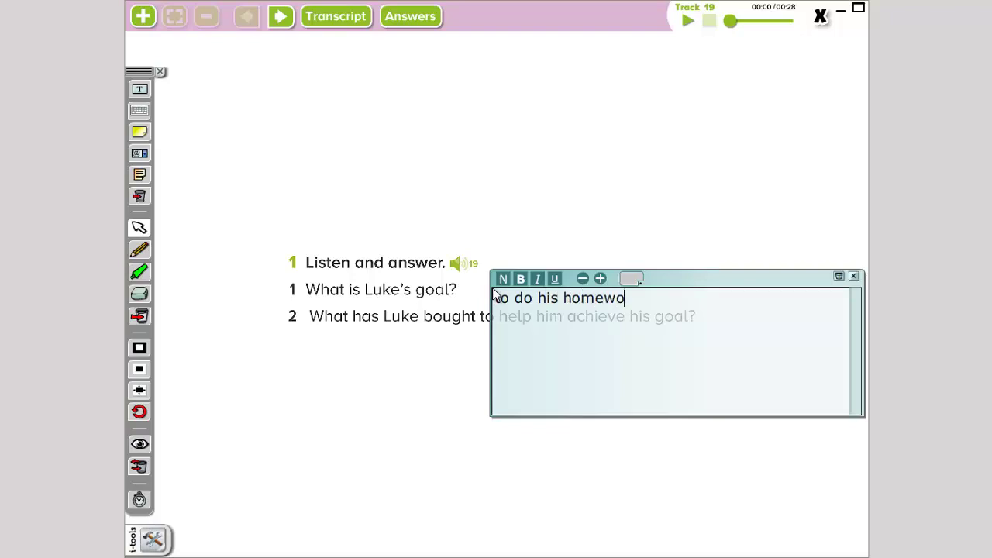
{"action": "type", "text": "rk"}
{"action": "left_click", "coordinate": [853, 278]}
{"action": "left_click_drag", "start_coordinate": [548, 299], "coordinate": [525, 291]}
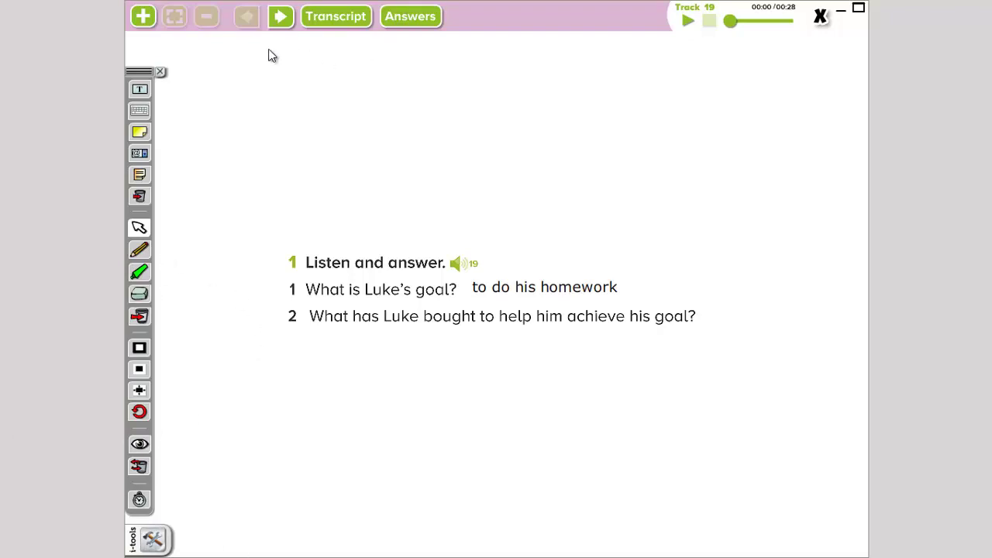
Step: Add the text answer 'homework calendar' beside question 2
{"action": "left_click_drag", "start_coordinate": [152, 89], "coordinate": [732, 312]}
{"action": "type", "text": "homework"}
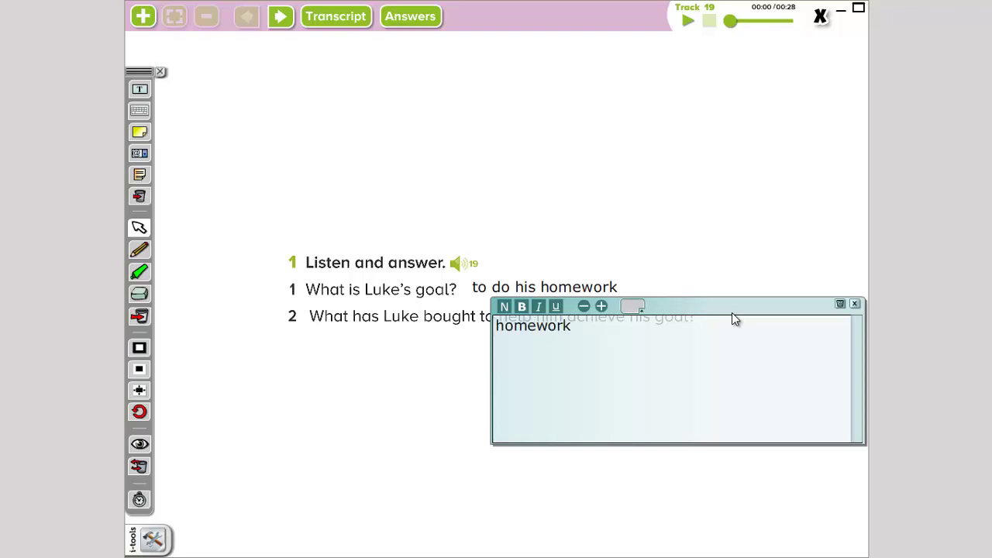
{"action": "type", "text": " calendar"}
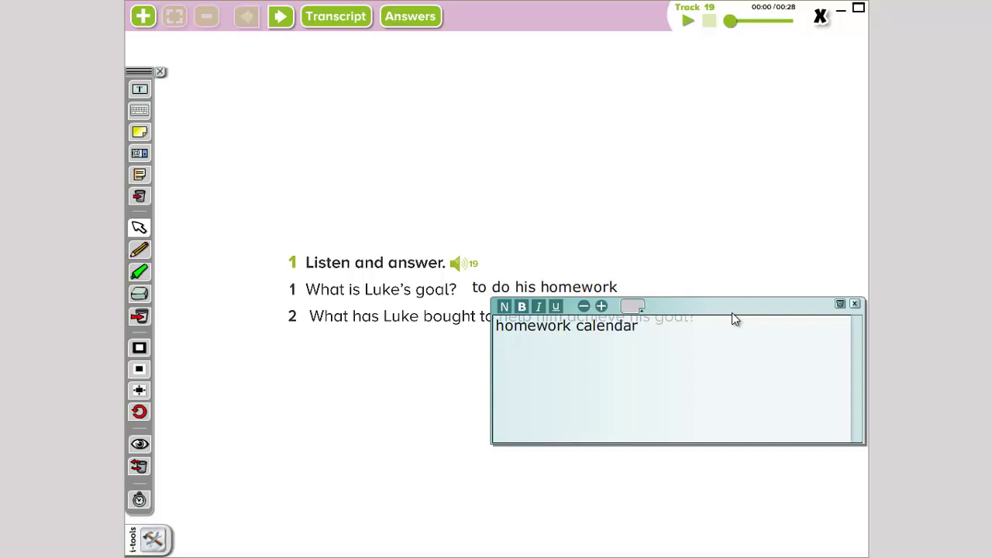
{"action": "left_click", "coordinate": [854, 304]}
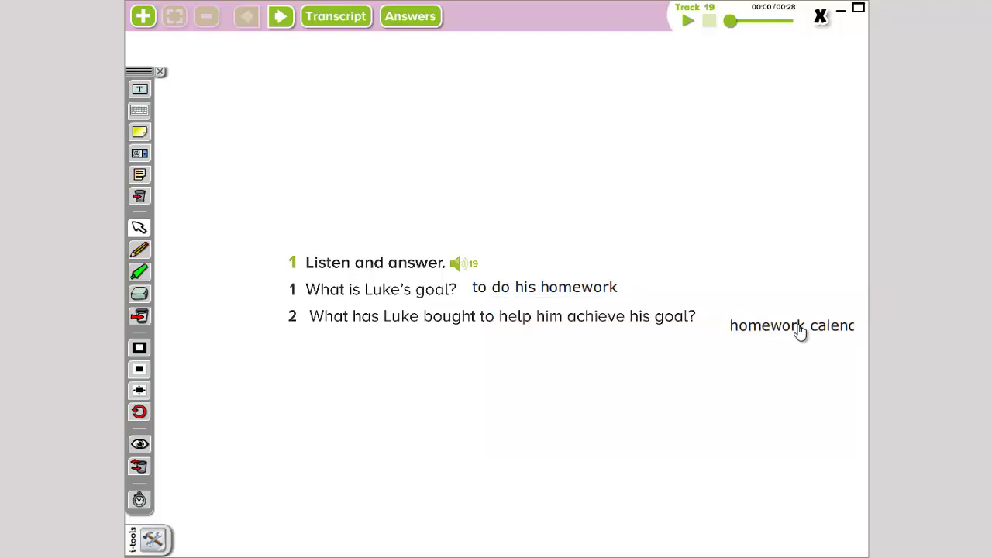
{"action": "left_click_drag", "start_coordinate": [802, 332], "coordinate": [772, 329]}
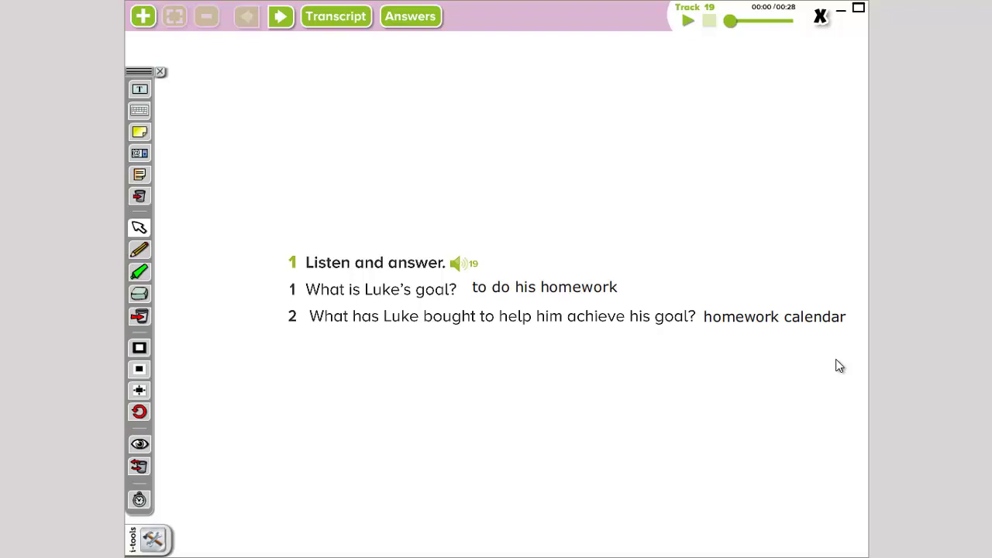
Step: Go to the Listen and complete dialogue, play Track 20, and close the i-tools toolbar
{"action": "left_click", "coordinate": [823, 20]}
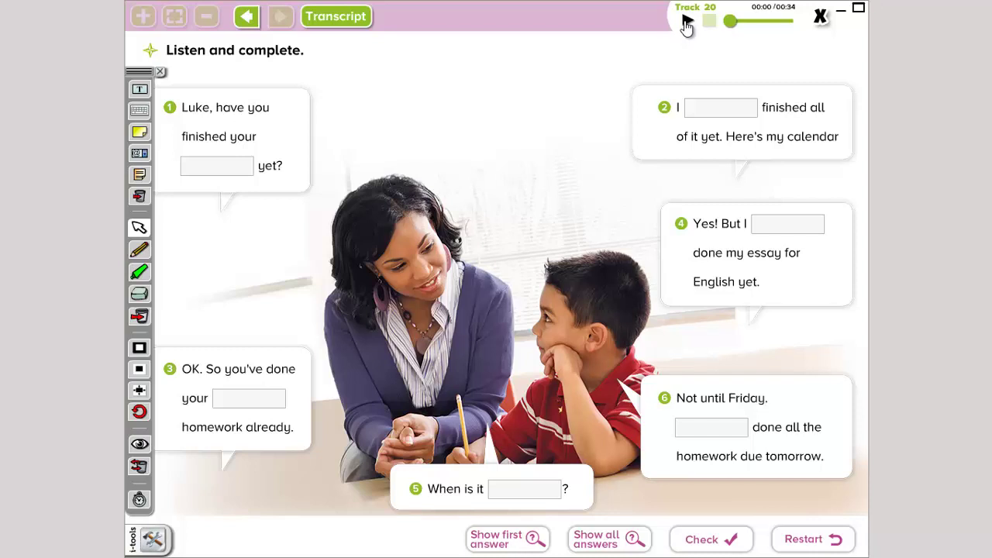
{"action": "left_click", "coordinate": [686, 24]}
{"action": "left_click", "coordinate": [160, 71]}
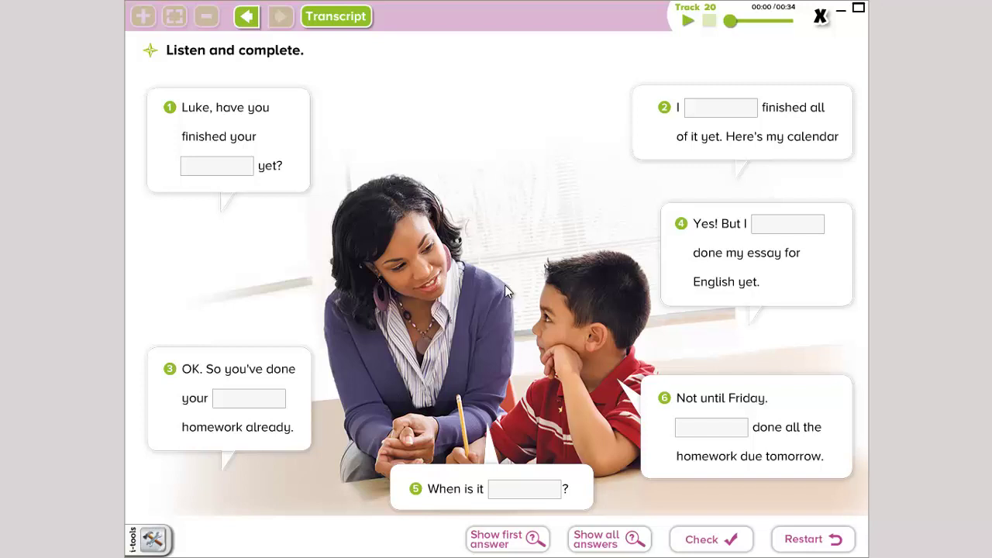
Step: Reveal the six dialogue answers in turn: homework, haven't, math, haven't, due, I've
{"action": "left_click", "coordinate": [510, 546]}
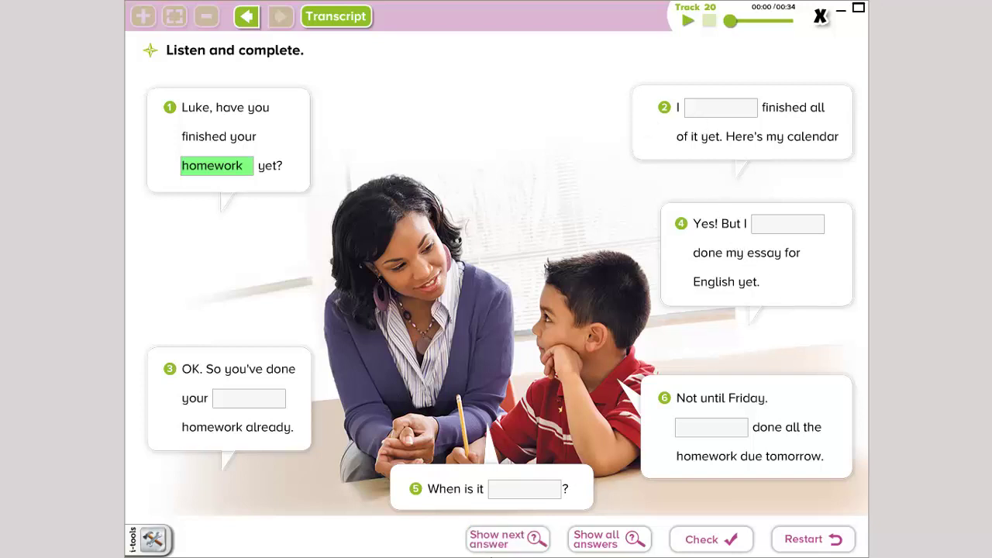
{"action": "left_click", "coordinate": [493, 542]}
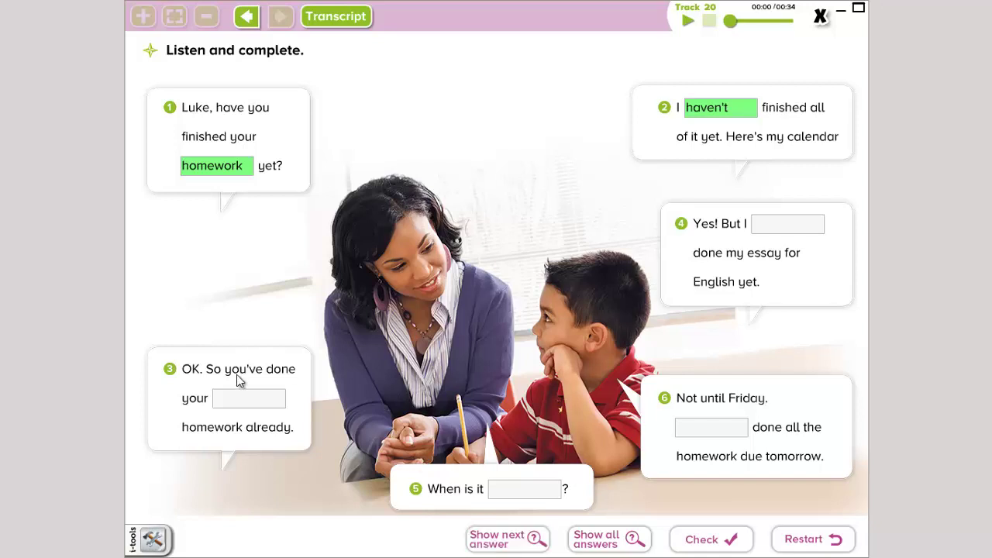
{"action": "left_click", "coordinate": [503, 537]}
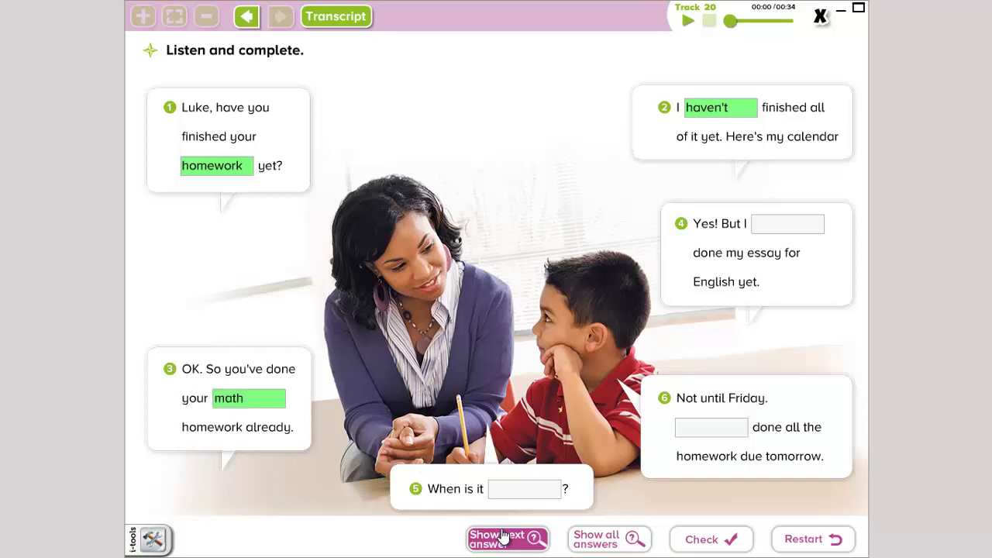
{"action": "left_click", "coordinate": [502, 537]}
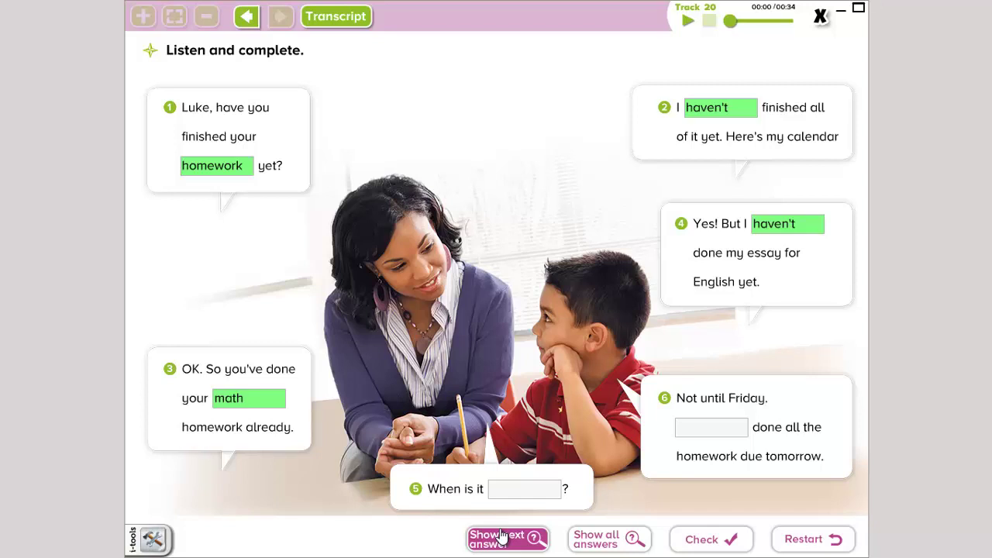
{"action": "left_click", "coordinate": [503, 536]}
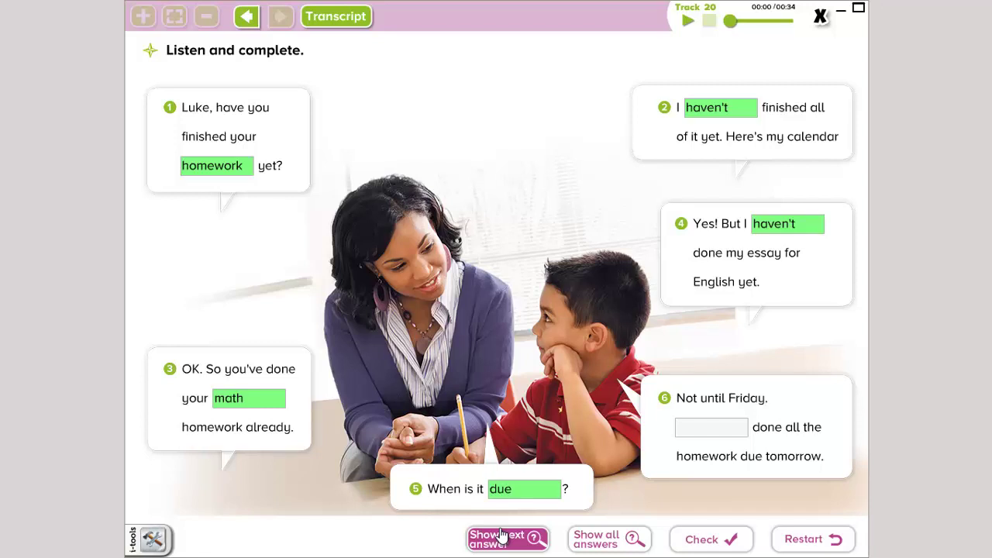
{"action": "left_click", "coordinate": [502, 536]}
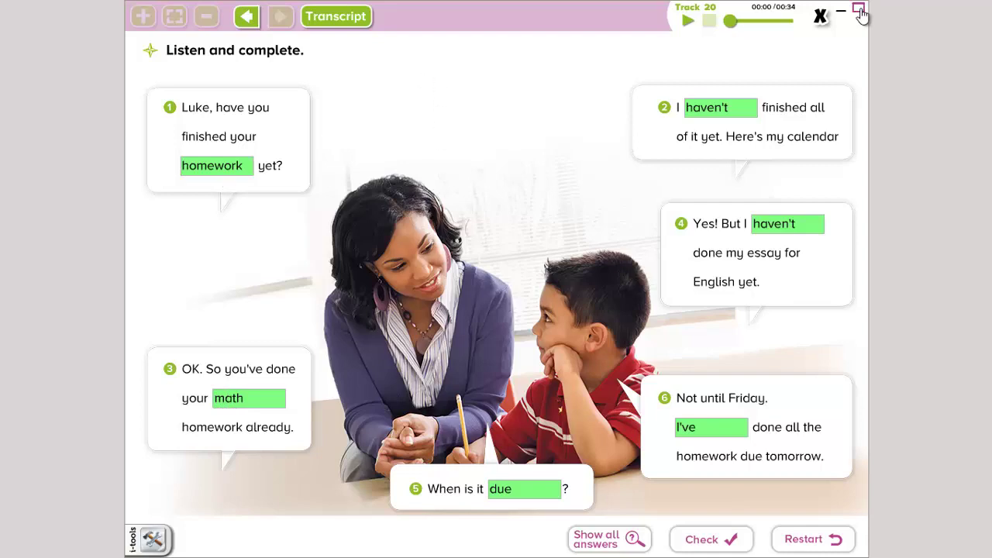
Step: Close the activity, enlarge the Predicting Outcomes tip, then close it to see pages 48–49
{"action": "left_click", "coordinate": [819, 19]}
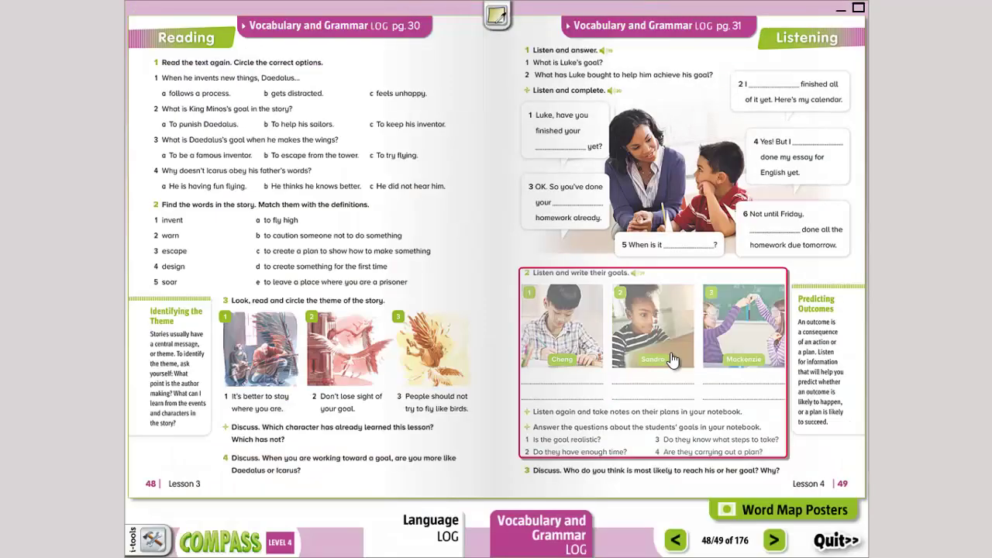
{"action": "left_click", "coordinate": [821, 334]}
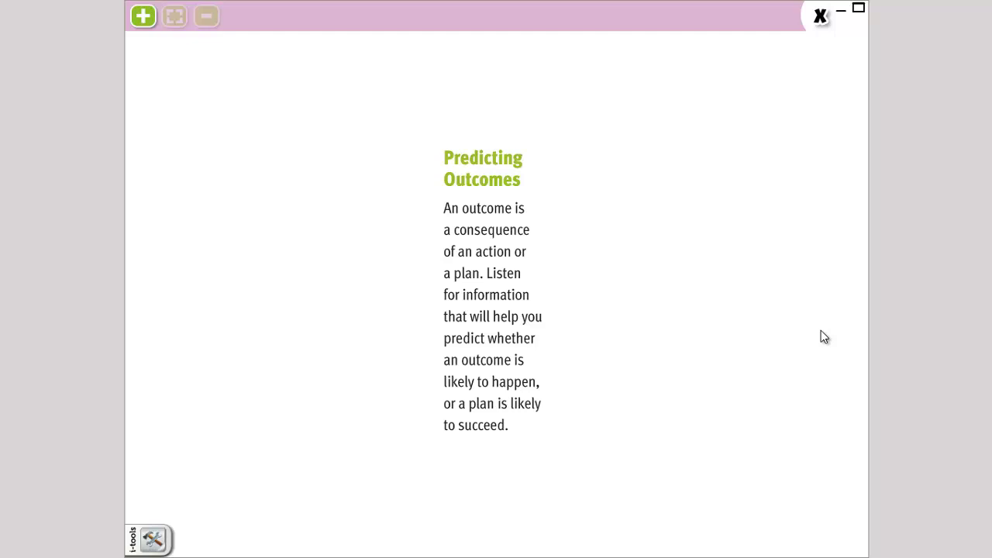
{"action": "left_click", "coordinate": [822, 17]}
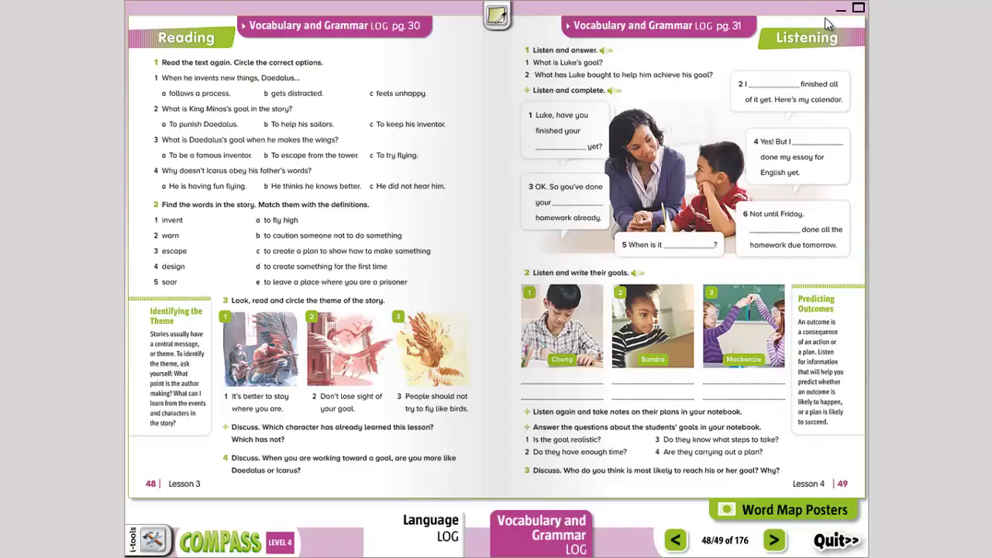
Step: Enlarge the Listen and write their goals exercise and play Track 21
{"action": "left_click", "coordinate": [702, 331]}
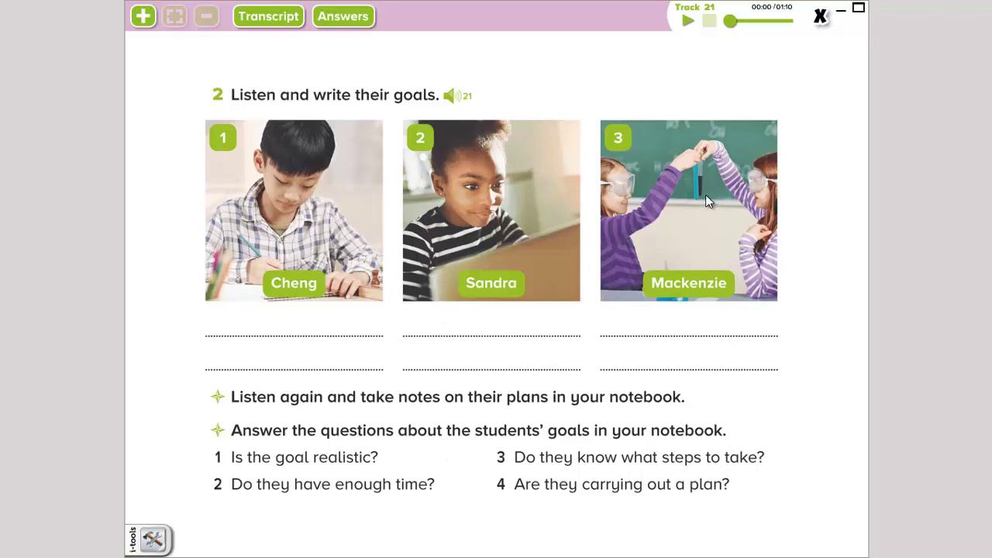
{"action": "left_click", "coordinate": [687, 22]}
Step: Write 'do well on a math test' on Cheng's answer line
{"action": "left_click", "coordinate": [163, 544]}
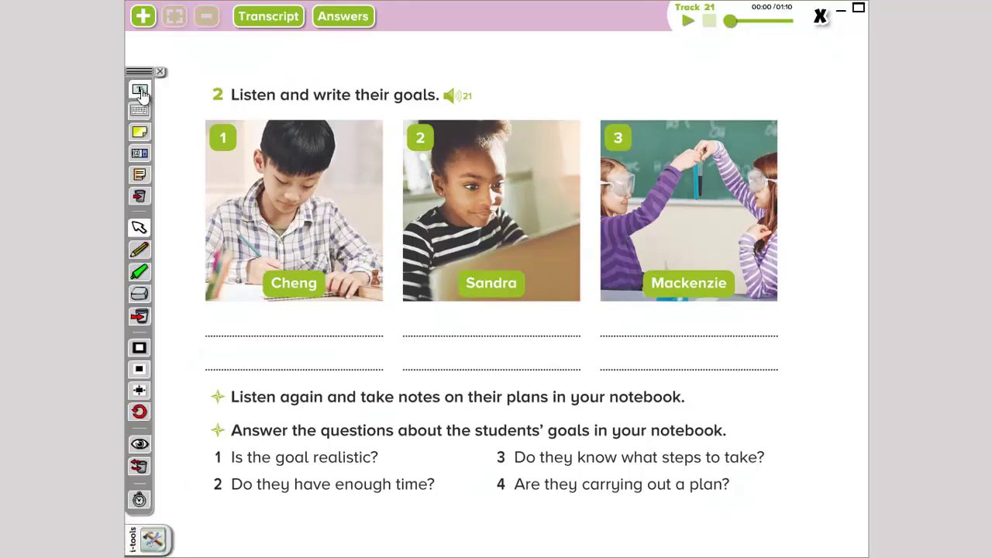
{"action": "left_click", "coordinate": [141, 91]}
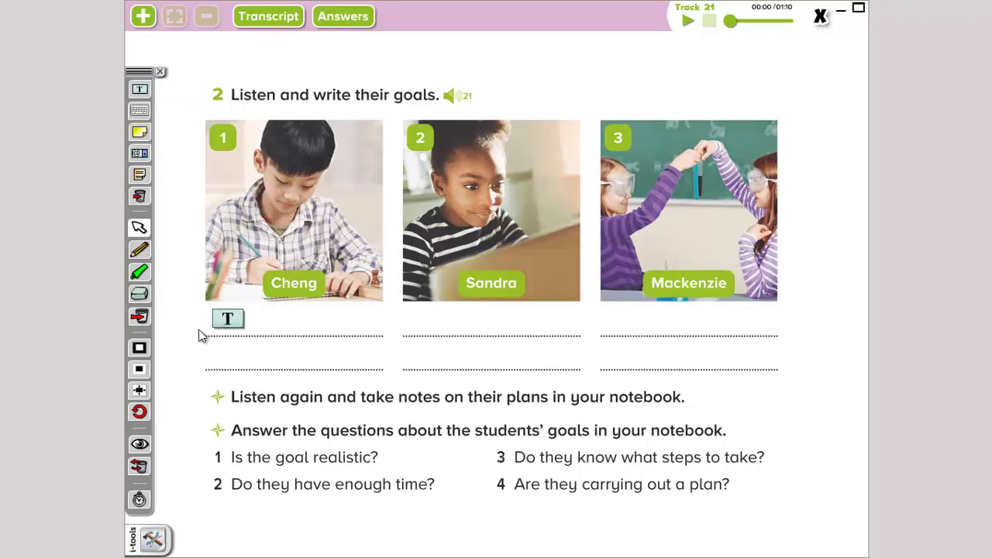
{"action": "left_click", "coordinate": [210, 326]}
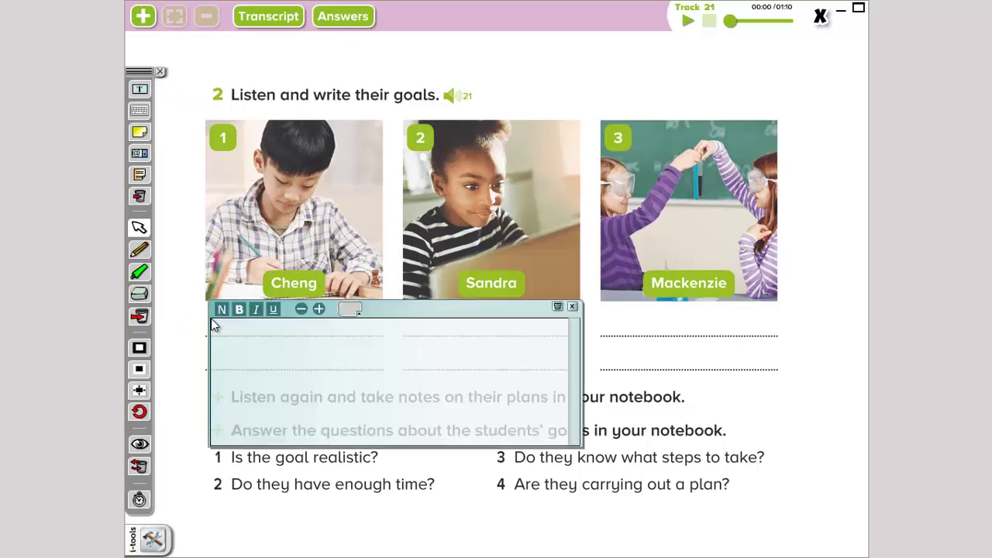
{"action": "type", "text": "do well on a "}
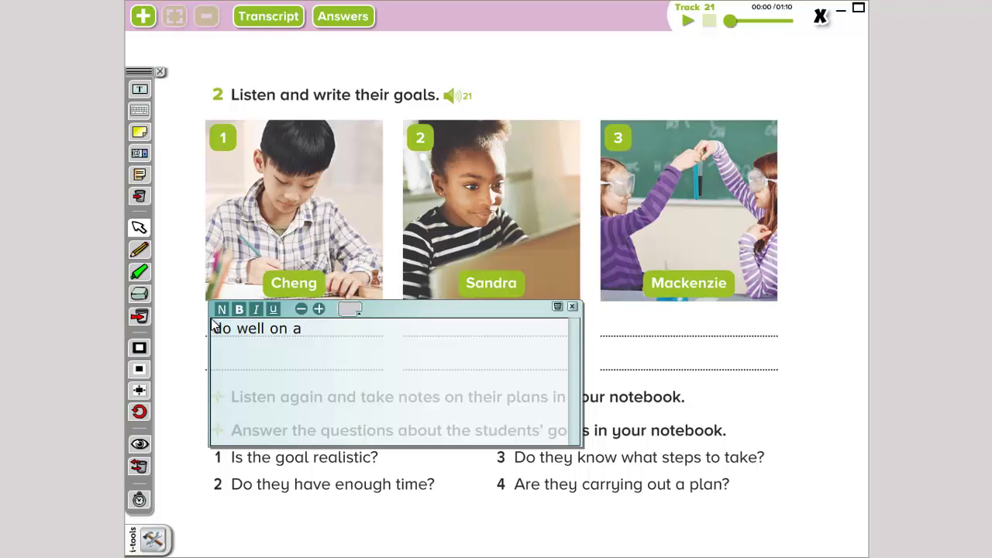
{"action": "type", "text": "math test"}
{"action": "left_click", "coordinate": [571, 308]}
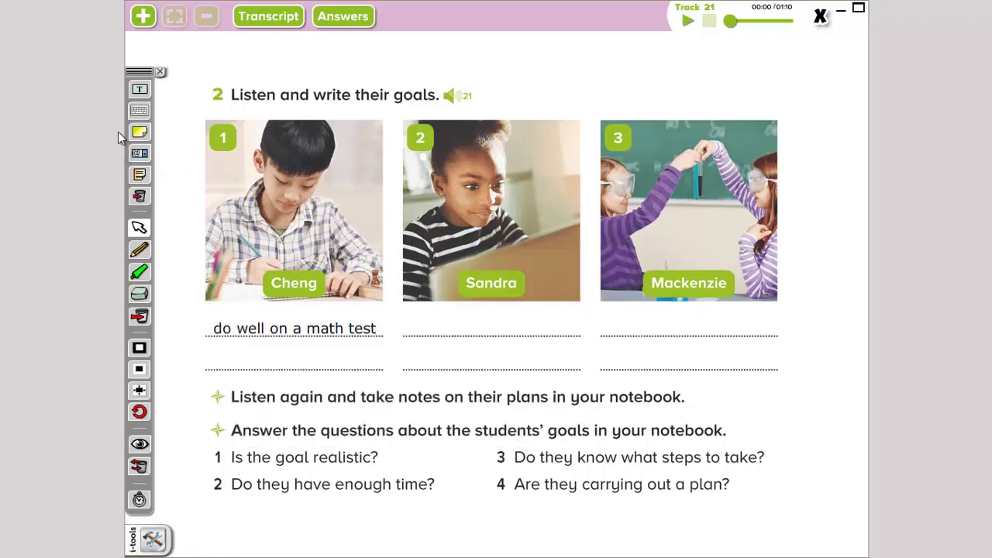
Step: Add 'read the news online everyday' over two lines on the second answer line
{"action": "left_click", "coordinate": [139, 89]}
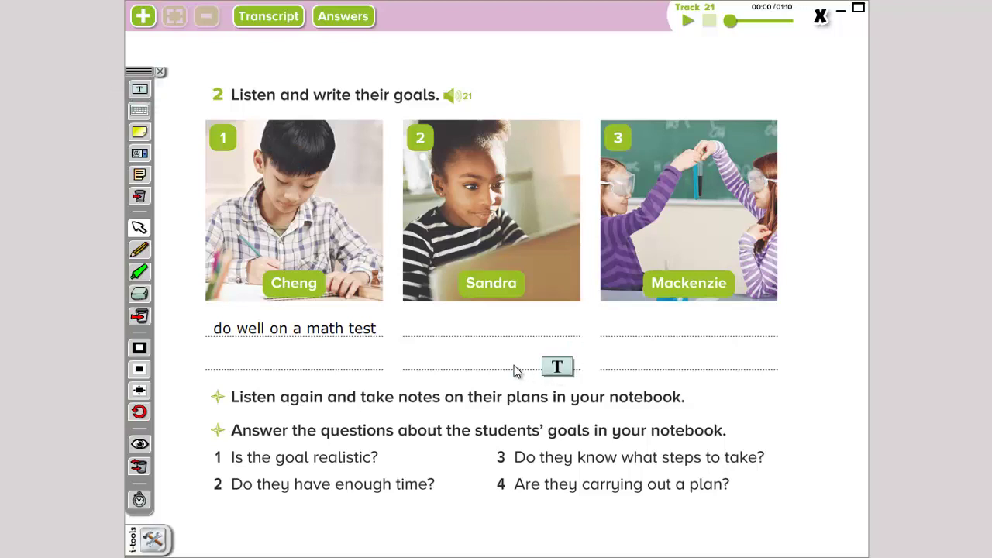
{"action": "left_click", "coordinate": [438, 324]}
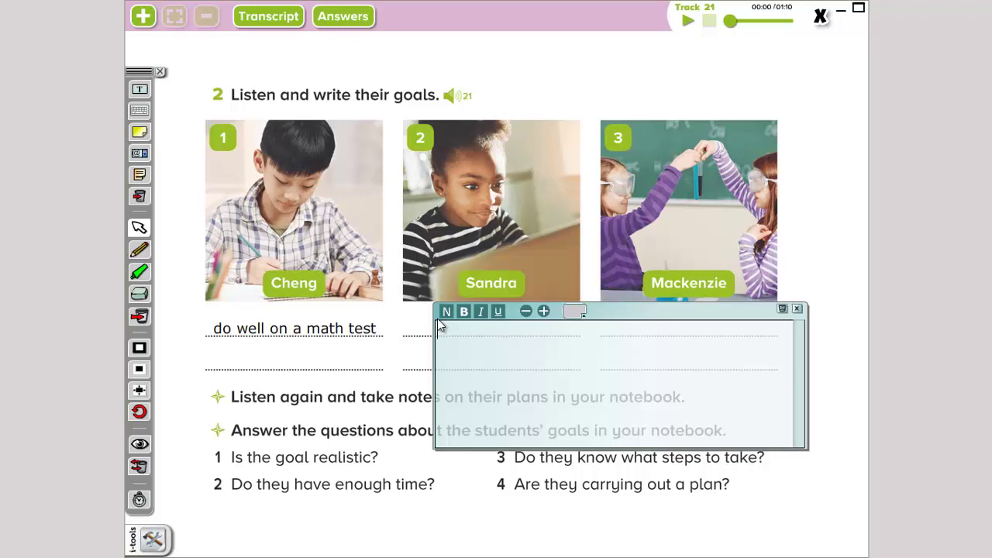
{"action": "type", "text": "read the news"}
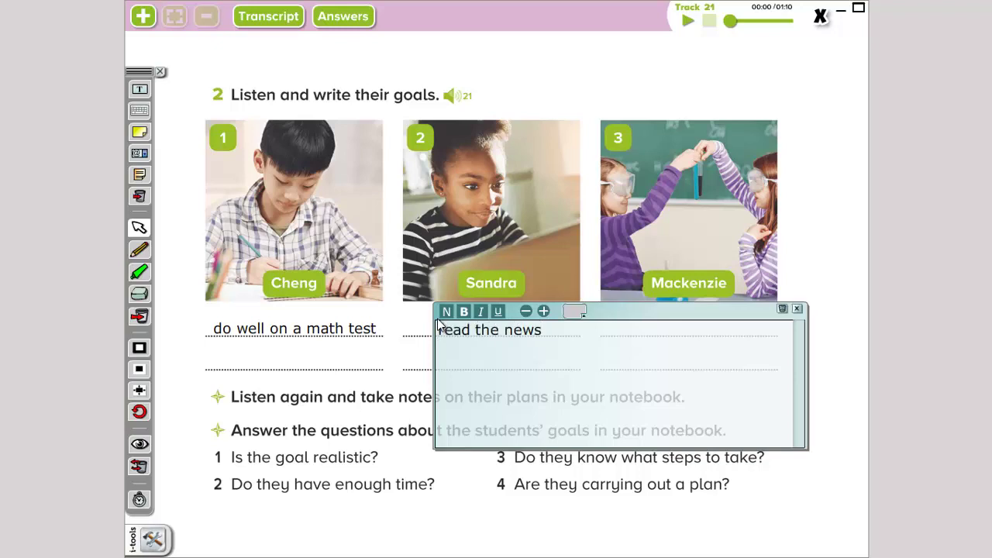
{"action": "type", "text": " online"}
{"action": "key", "text": "Return"}
{"action": "type", "text": "everyday"}
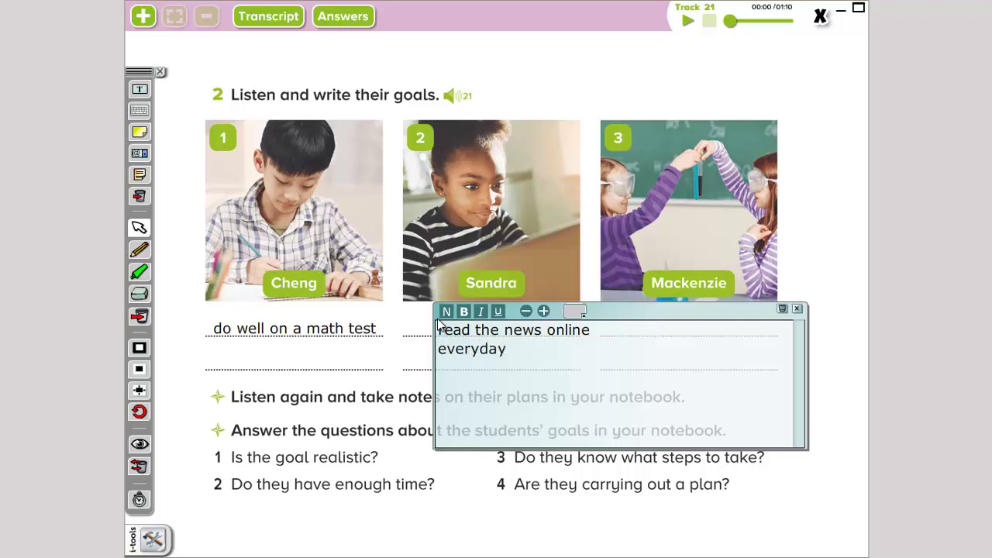
{"action": "left_click", "coordinate": [783, 310]}
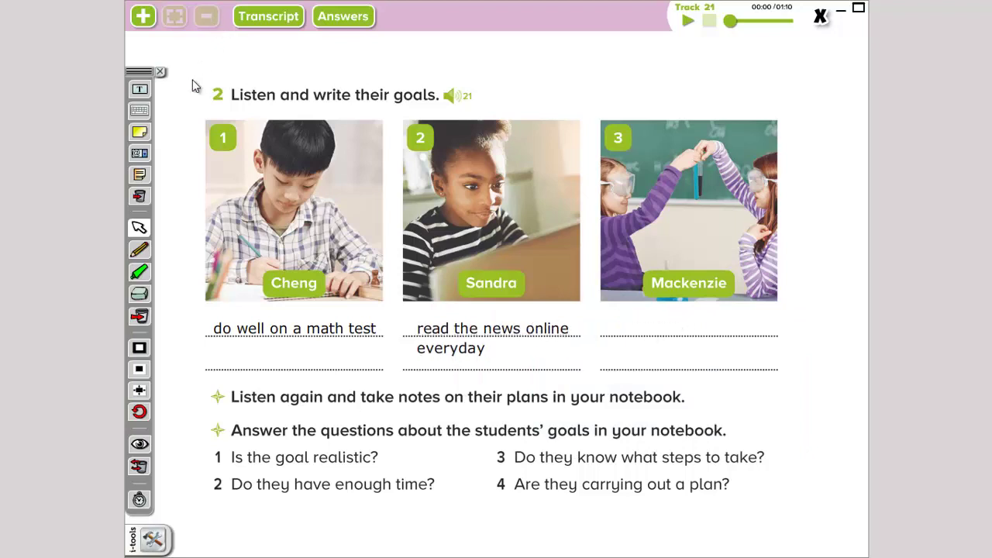
Step: Add 'finish a science project' under the third picture
{"action": "left_click", "coordinate": [139, 90]}
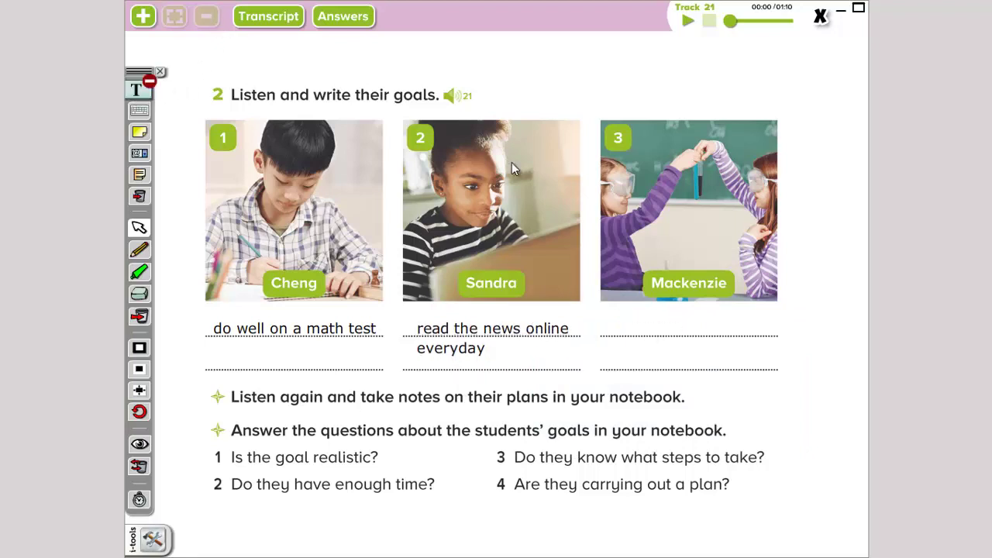
{"action": "left_click", "coordinate": [621, 317]}
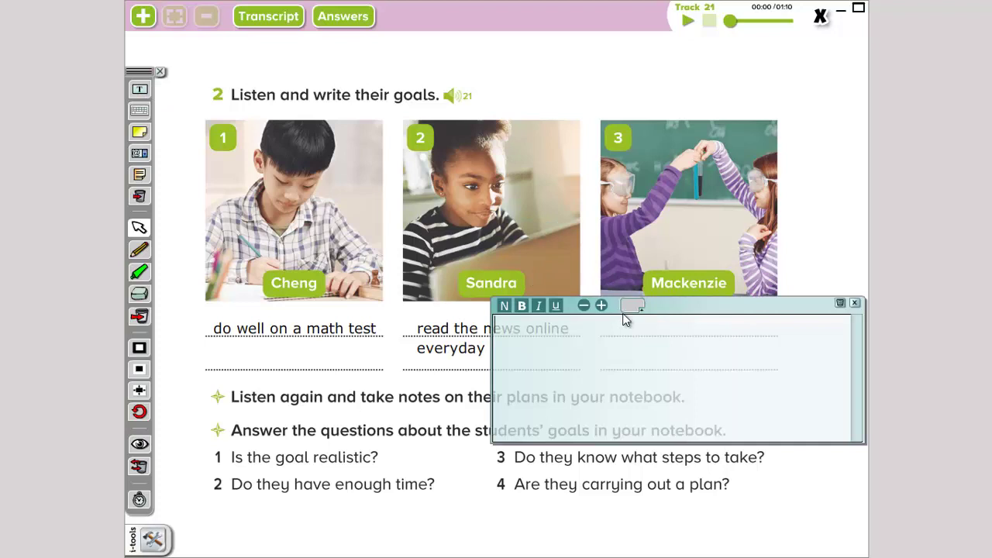
{"action": "type", "text": "finish a scien"}
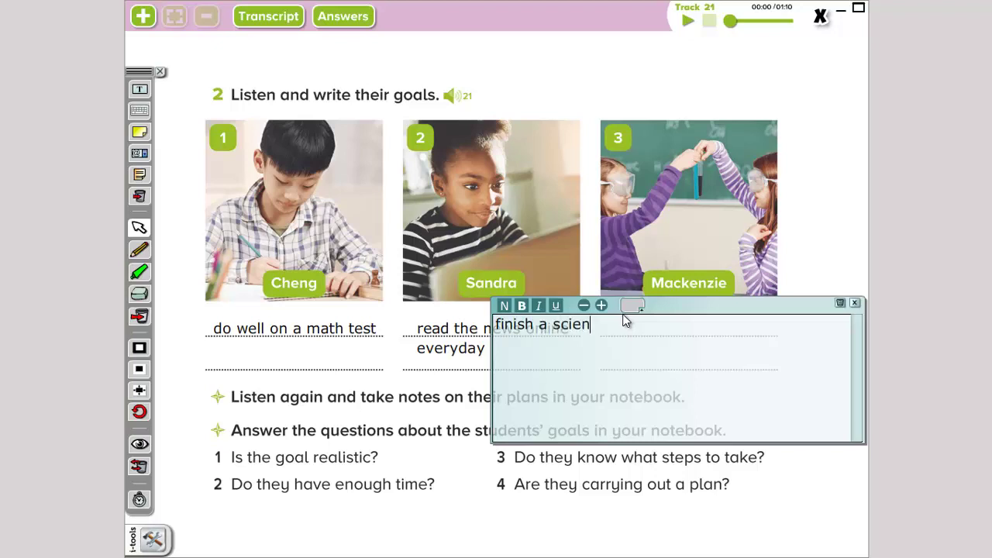
{"action": "type", "text": "ce project"}
{"action": "key", "text": "Return"}
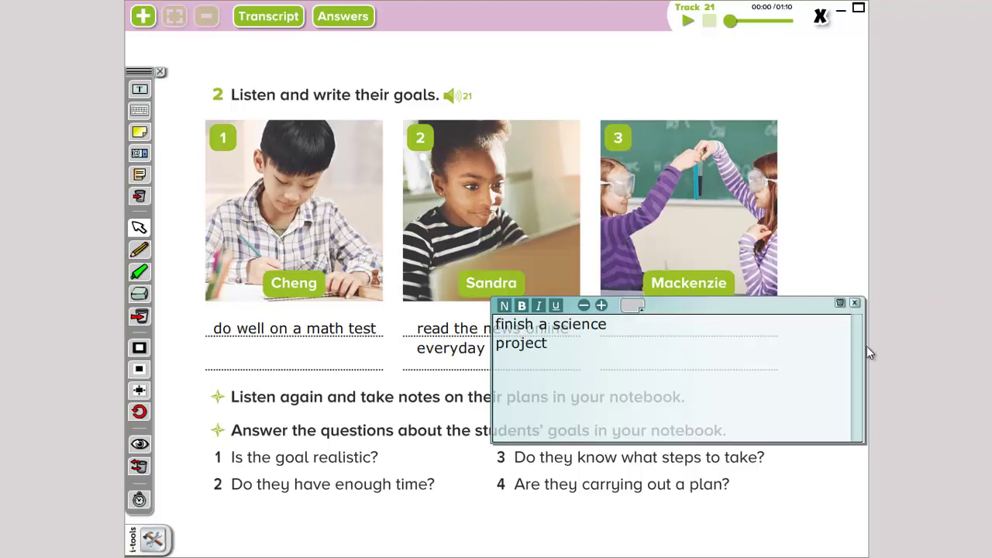
{"action": "left_click", "coordinate": [854, 305]}
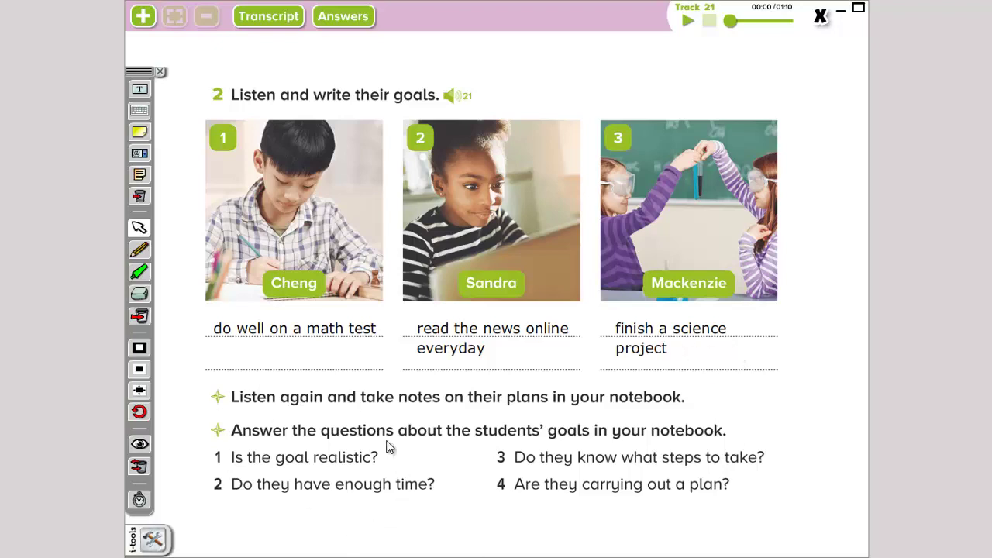
Step: Place the answer 'yes, they are' next to question 1
{"action": "left_click_drag", "start_coordinate": [151, 93], "coordinate": [413, 458]}
{"action": "left_click_drag", "start_coordinate": [143, 91], "coordinate": [376, 445]}
{"action": "type", "text": "yes, ther"}
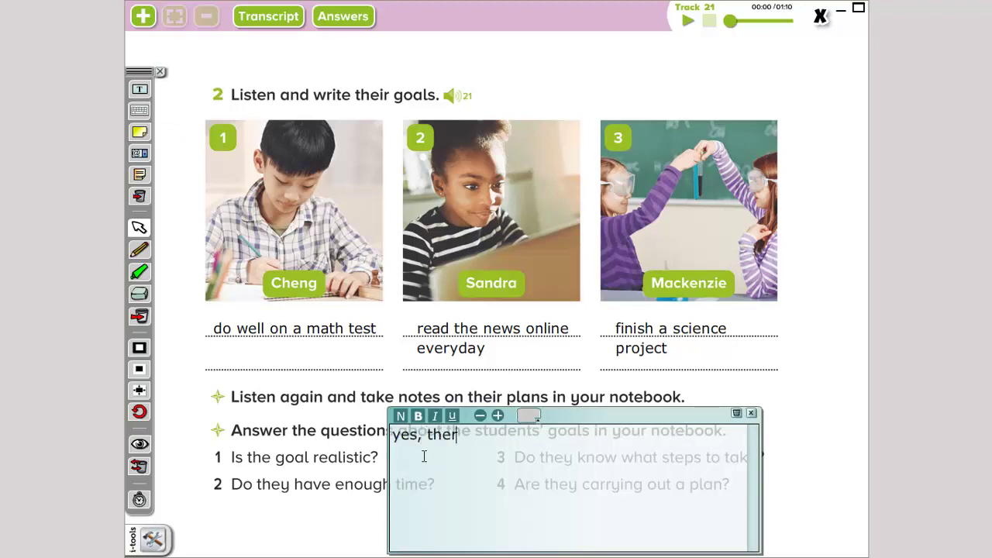
{"action": "key", "text": "BackSpace"}
{"action": "type", "text": "y are"}
{"action": "left_click", "coordinate": [751, 416]}
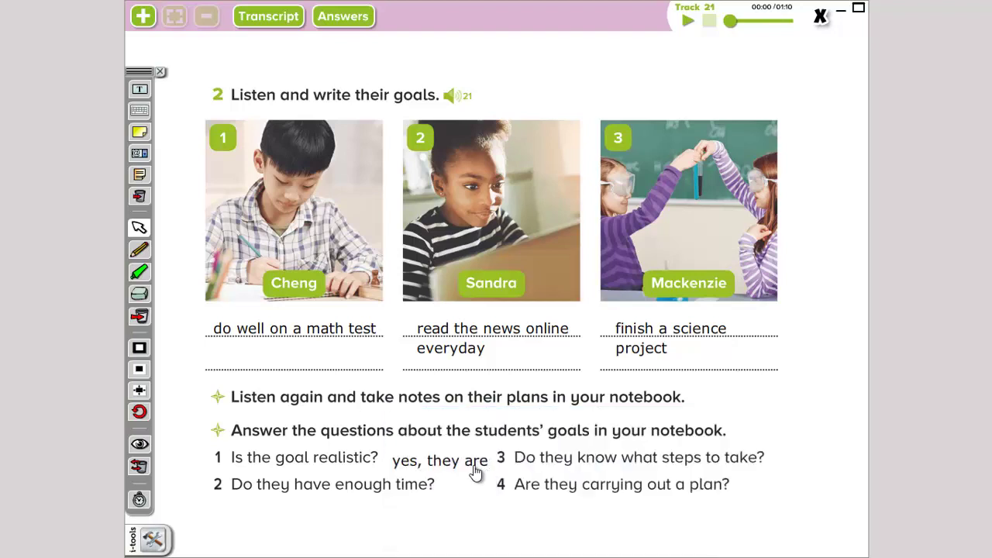
{"action": "left_click_drag", "start_coordinate": [471, 472], "coordinate": [467, 468]}
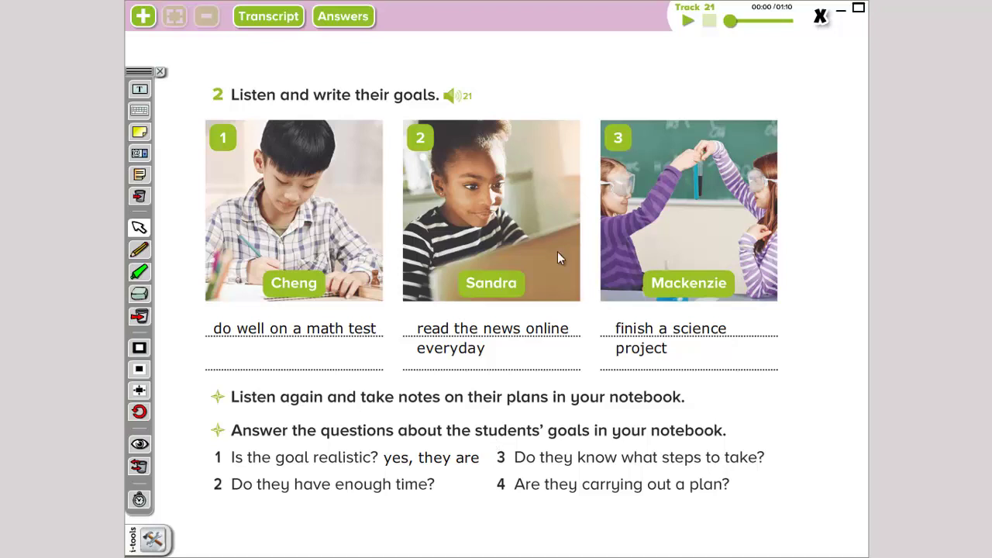
Step: Place the answer 'yes, they do' under question 2
{"action": "left_click", "coordinate": [140, 90]}
{"action": "left_click", "coordinate": [454, 487]}
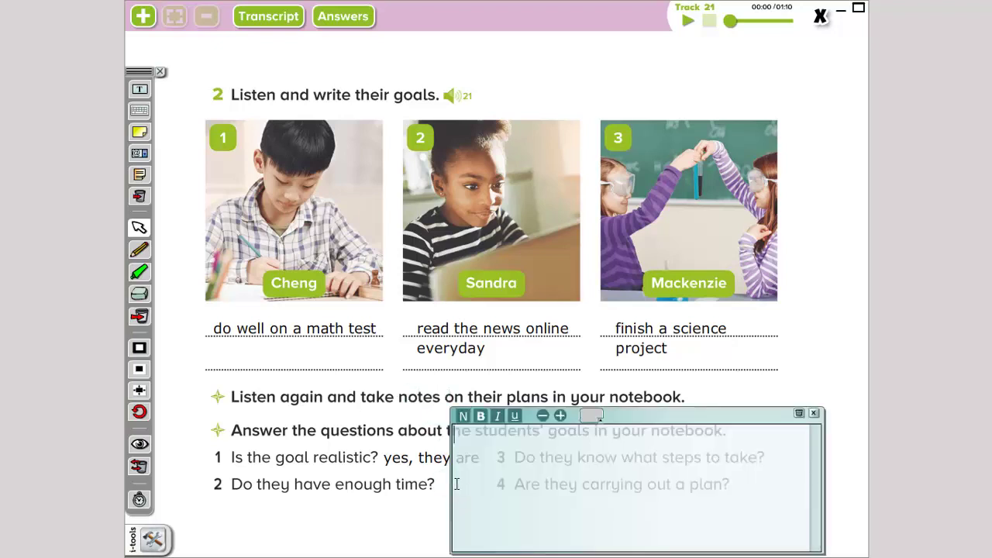
{"action": "type", "text": "yes, they do"}
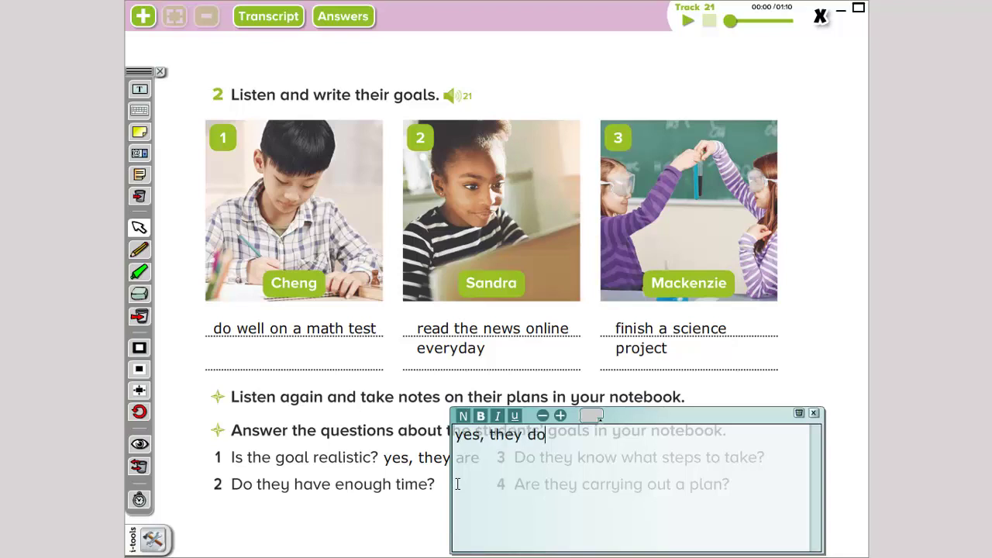
{"action": "left_click", "coordinate": [813, 413]}
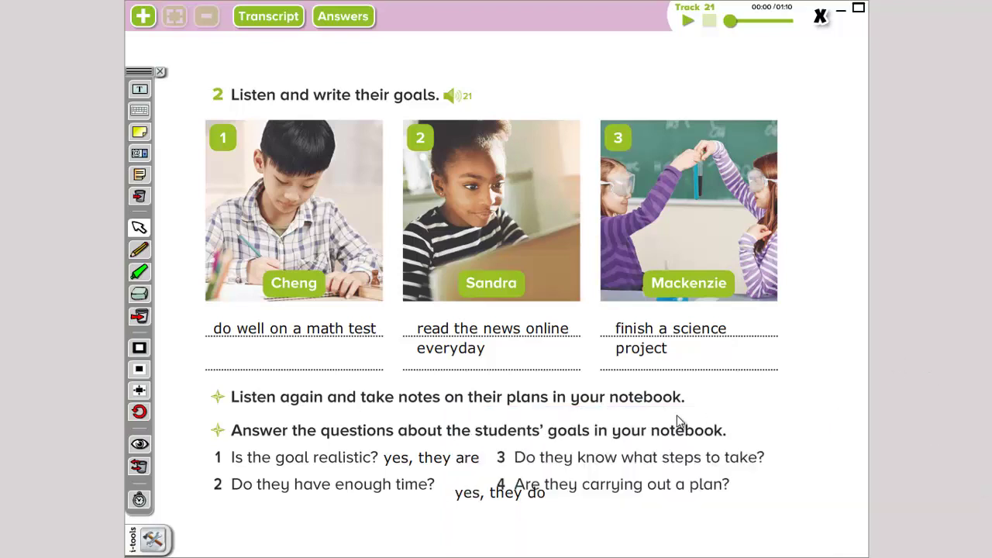
{"action": "left_click_drag", "start_coordinate": [504, 497], "coordinate": [448, 506]}
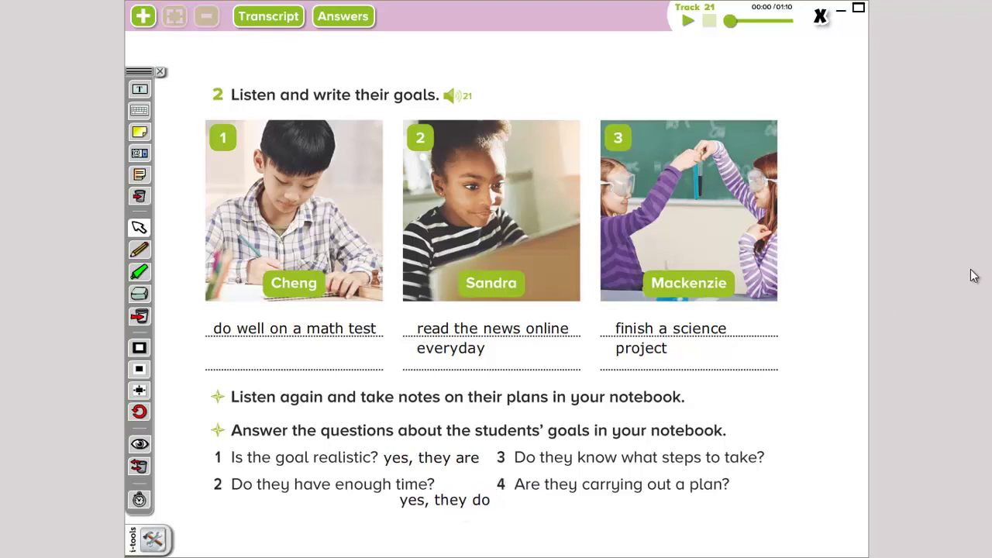
Step: Add the answer 'yes, they do' beside question 3
{"action": "left_click", "coordinate": [143, 90]}
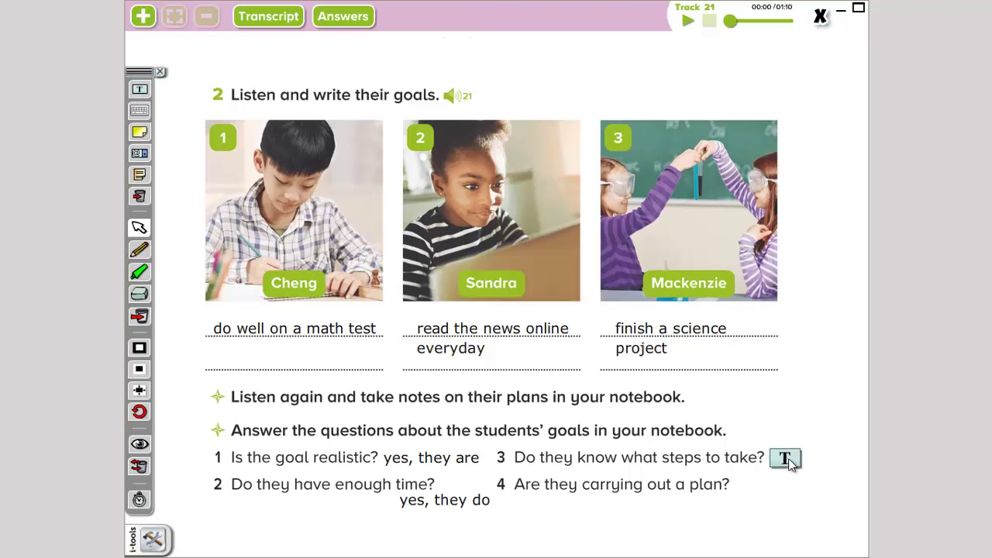
{"action": "left_click", "coordinate": [785, 459]}
{"action": "type", "text": "yes,"}
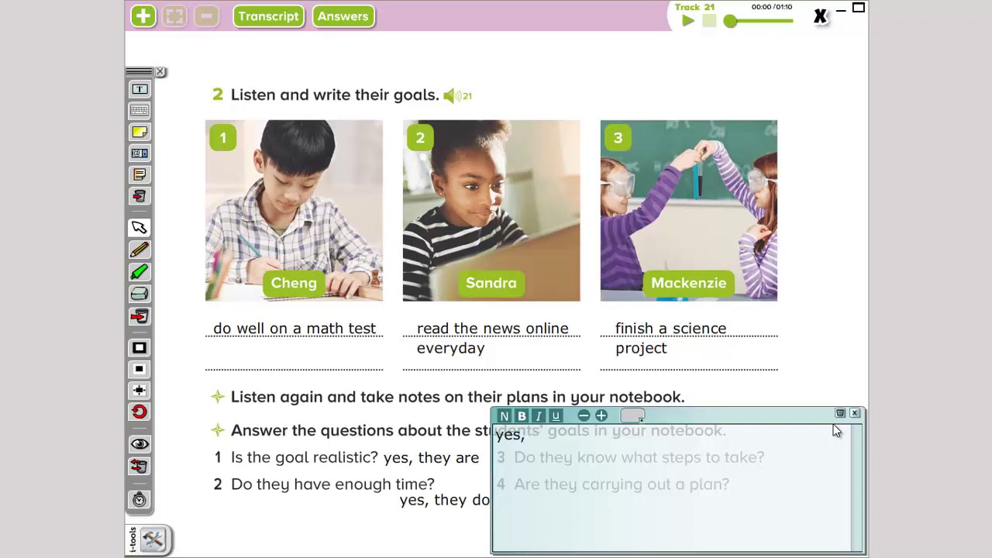
{"action": "type", "text": " they"}
{"action": "left_click", "coordinate": [855, 413]}
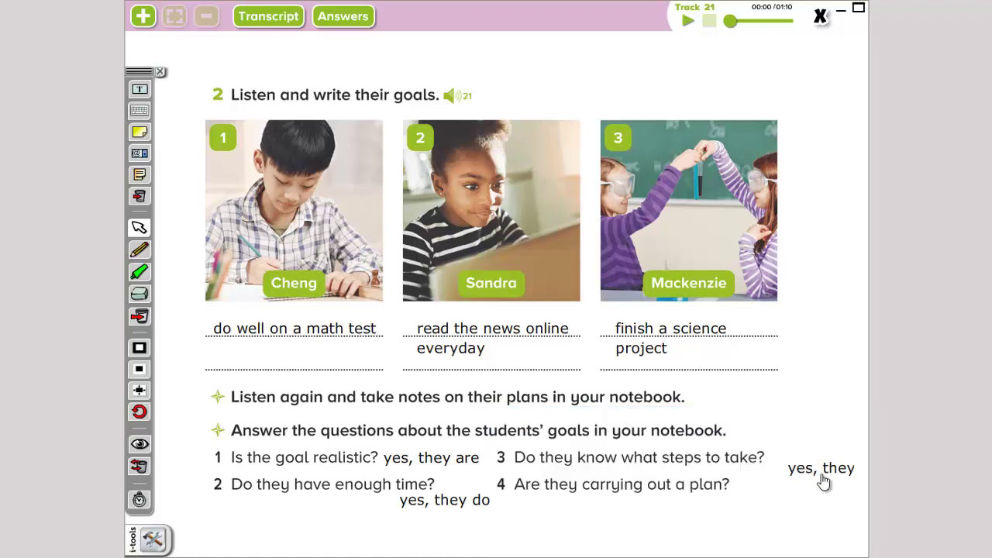
{"action": "mouse_move", "coordinate": [824, 480]}
{"action": "left_mouse_down"}
{"action": "mouse_move", "coordinate": [803, 468]}
{"action": "mouse_move", "coordinate": [813, 458]}
{"action": "mouse_move", "coordinate": [827, 473]}
{"action": "left_mouse_up"}
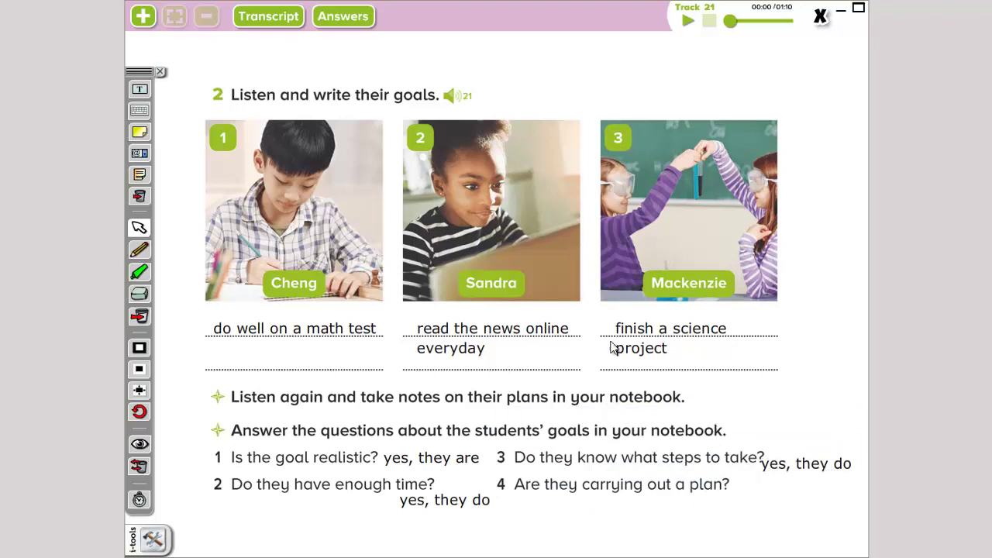
Step: Place 'yes, they are' under question 4
{"action": "left_click_drag", "start_coordinate": [139, 88], "coordinate": [756, 503]}
{"action": "type", "text": "yes"}
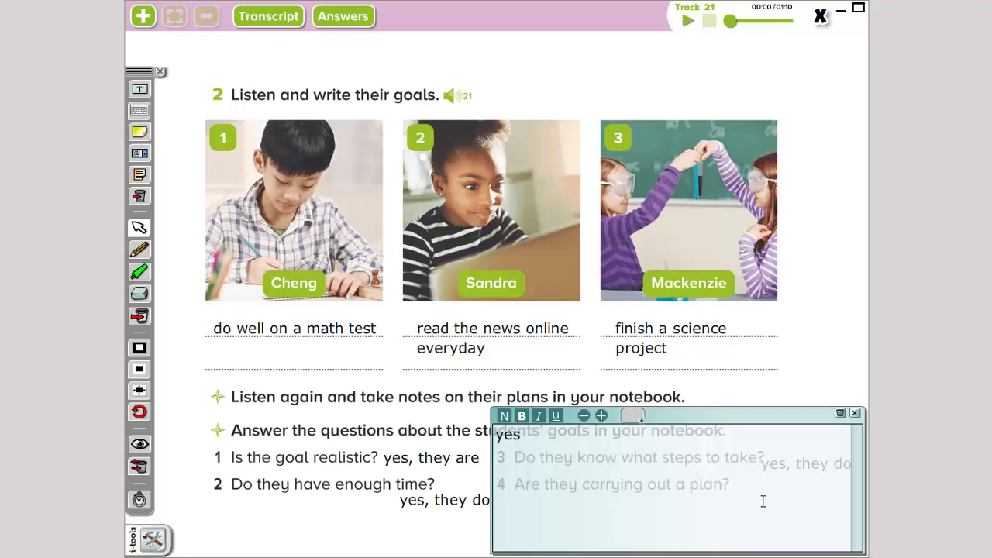
{"action": "type", "text": ", they are"}
{"action": "left_click", "coordinate": [854, 413]}
{"action": "left_click_drag", "start_coordinate": [788, 523], "coordinate": [761, 513]}
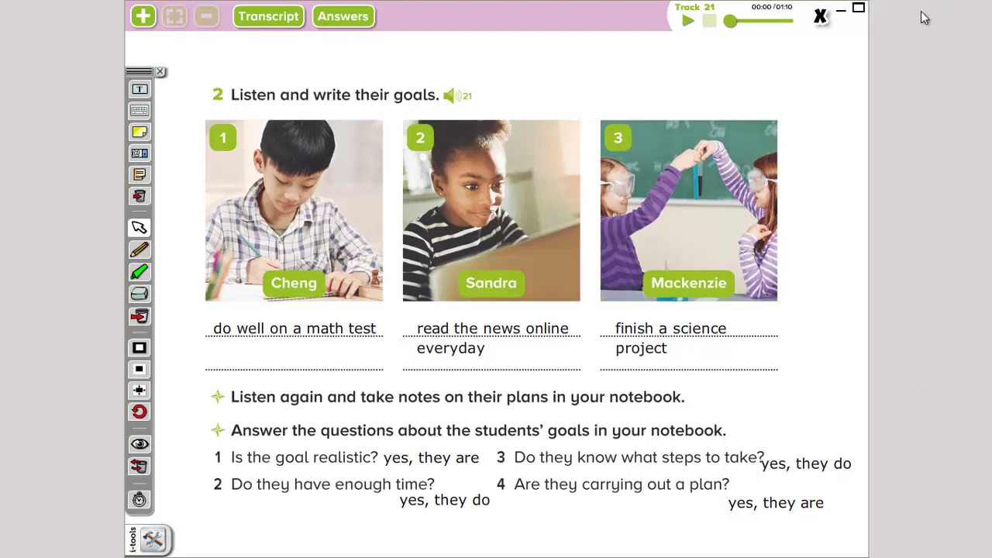
Step: Turn to the pages 50–51 spread and view the enlarged Listening and Responding tip, then close it
{"action": "left_click", "coordinate": [826, 18]}
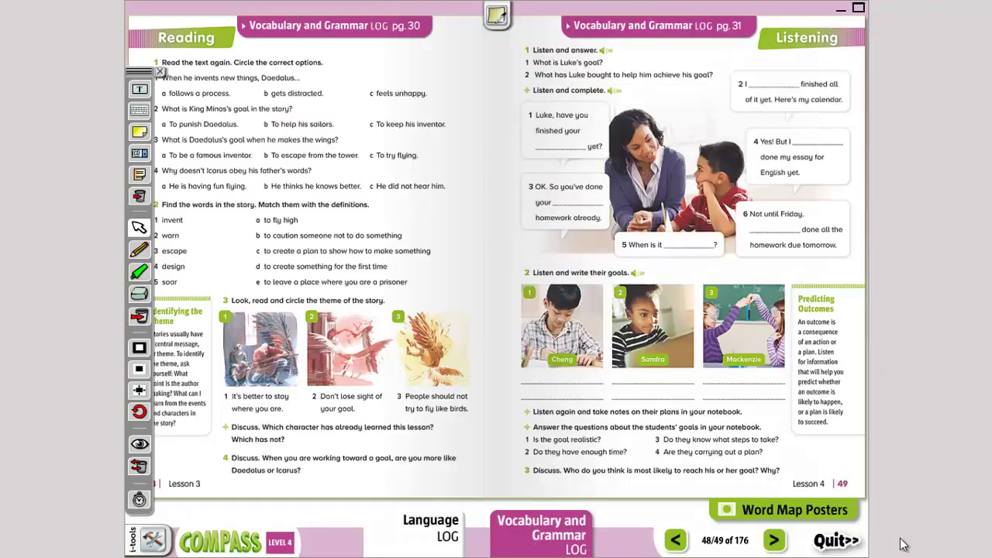
{"action": "left_click", "coordinate": [784, 541]}
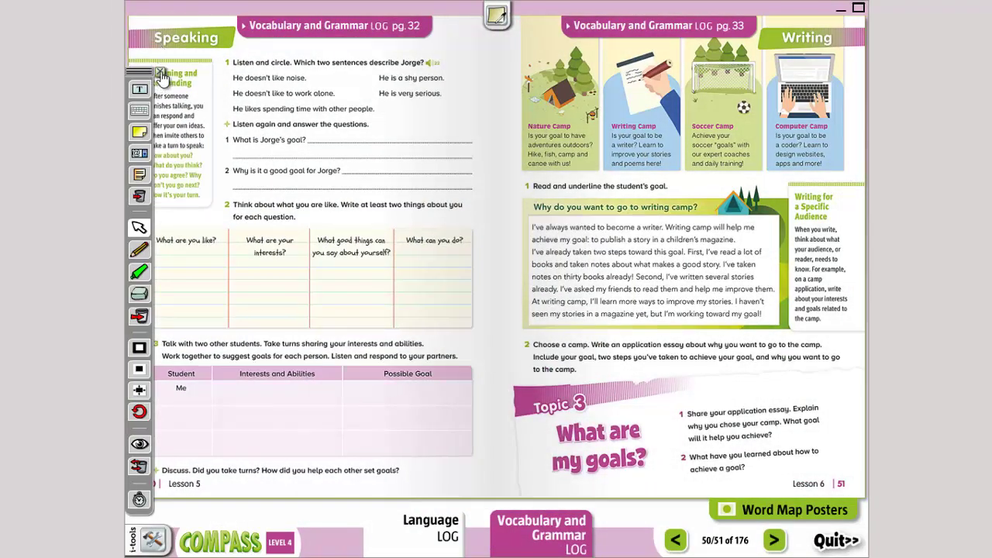
{"action": "left_click", "coordinate": [178, 118]}
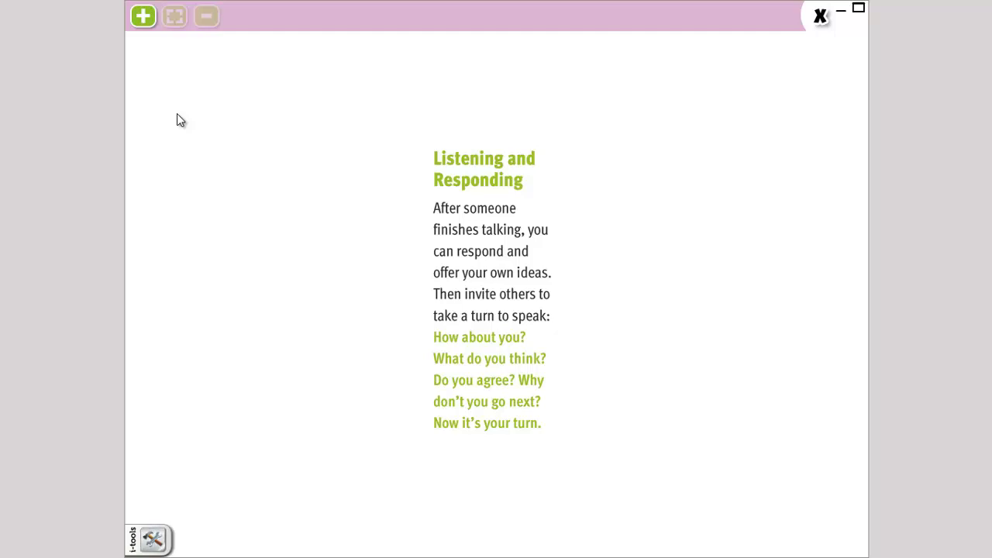
{"action": "left_click", "coordinate": [819, 19]}
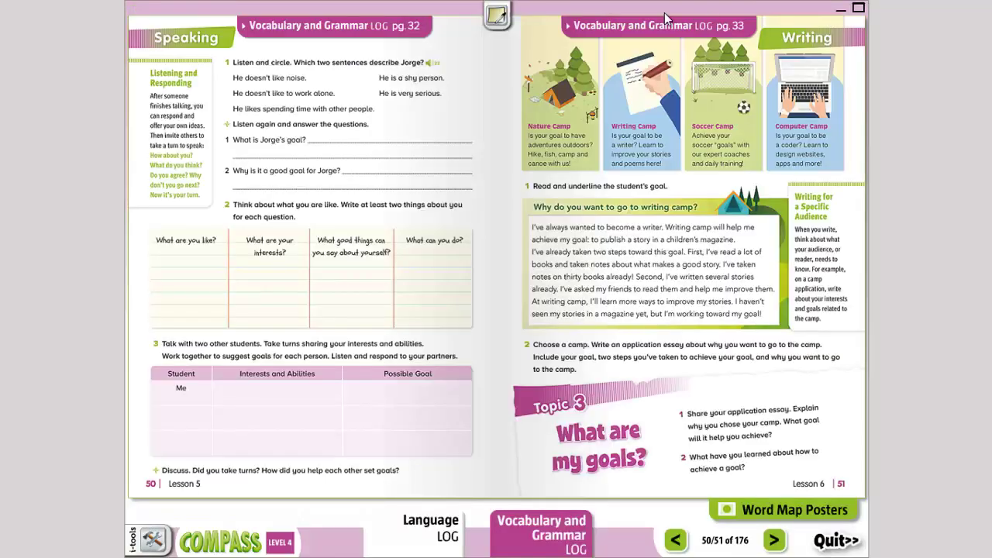
Step: Enlarge exercise 1 about Jorge, play its track 22 audio, and pick the red pencil
{"action": "left_click", "coordinate": [419, 136]}
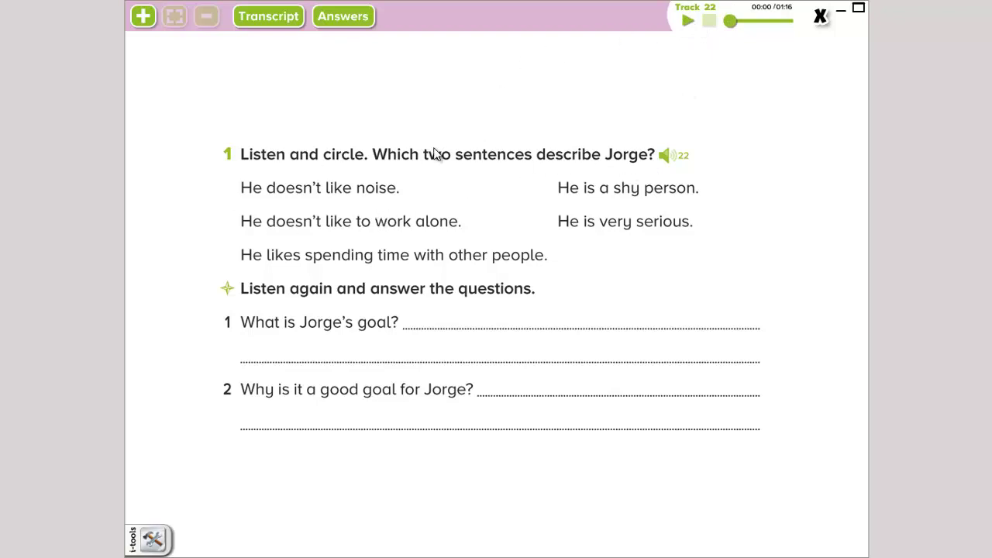
{"action": "left_click", "coordinate": [687, 23]}
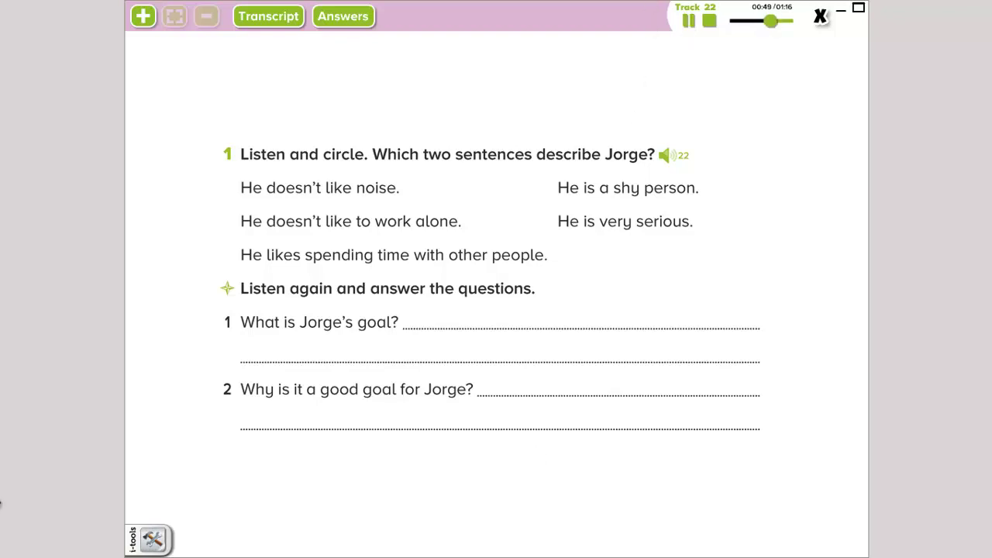
{"action": "left_click", "coordinate": [150, 545]}
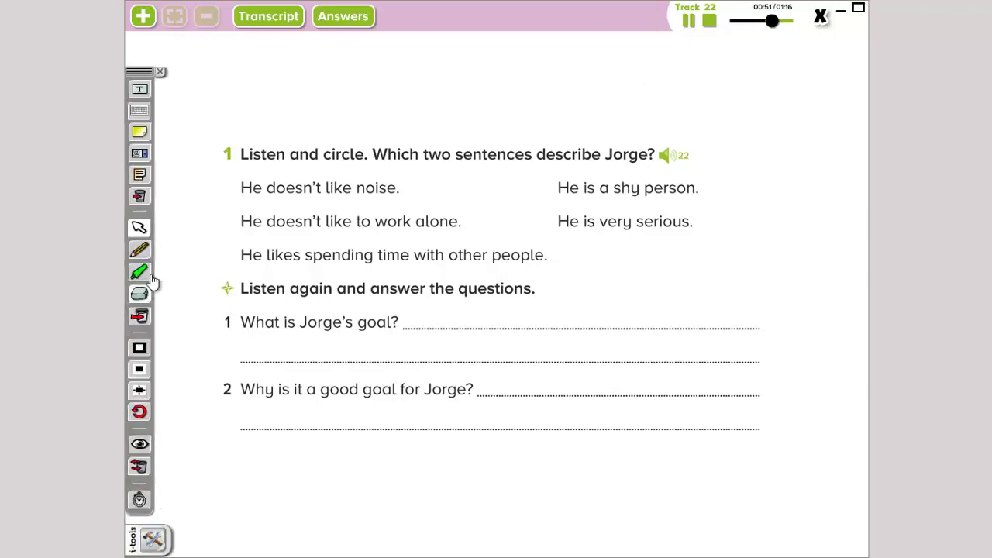
{"action": "left_click", "coordinate": [141, 252]}
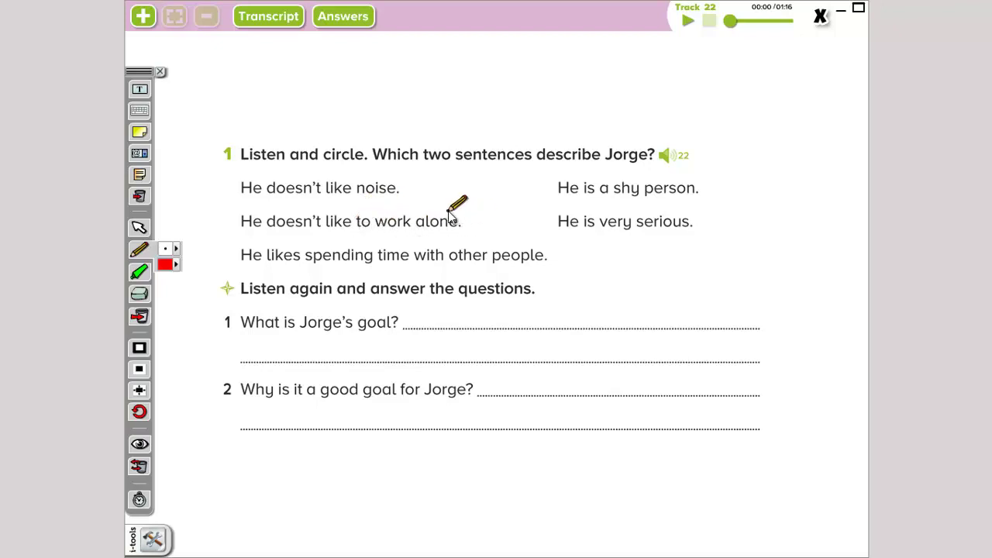
Step: Circle "He doesn't like to work alone" and "He likes spending time with other people" in red
{"action": "mouse_move", "coordinate": [449, 215]}
{"action": "left_mouse_down"}
{"action": "mouse_move", "coordinate": [237, 217]}
{"action": "mouse_move", "coordinate": [259, 239]}
{"action": "mouse_move", "coordinate": [465, 228]}
{"action": "mouse_move", "coordinate": [446, 217]}
{"action": "left_mouse_up"}
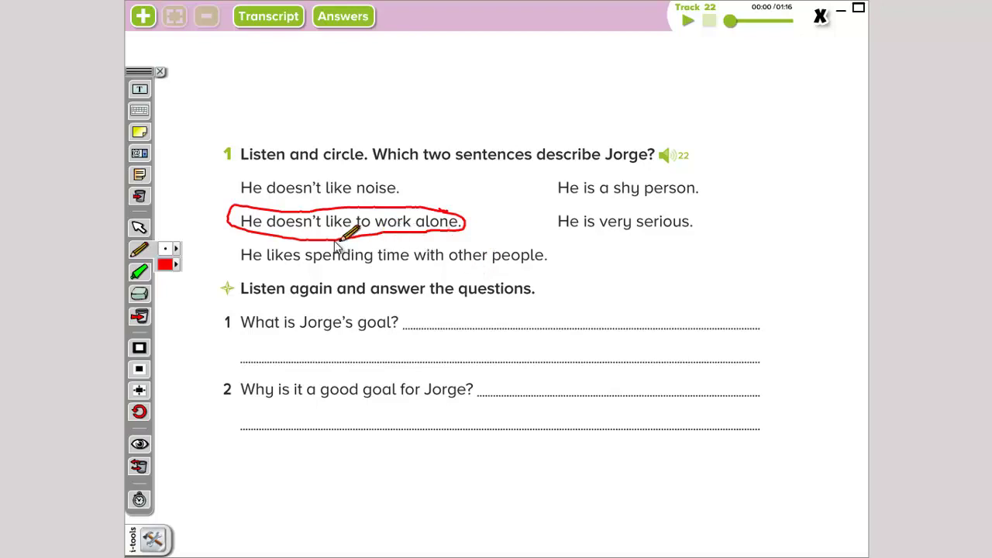
{"action": "mouse_move", "coordinate": [310, 247]}
{"action": "left_mouse_down"}
{"action": "mouse_move", "coordinate": [255, 248]}
{"action": "mouse_move", "coordinate": [237, 256]}
{"action": "mouse_move", "coordinate": [239, 268]}
{"action": "mouse_move", "coordinate": [485, 272]}
{"action": "mouse_move", "coordinate": [552, 265]}
{"action": "mouse_move", "coordinate": [542, 248]}
{"action": "left_mouse_up"}
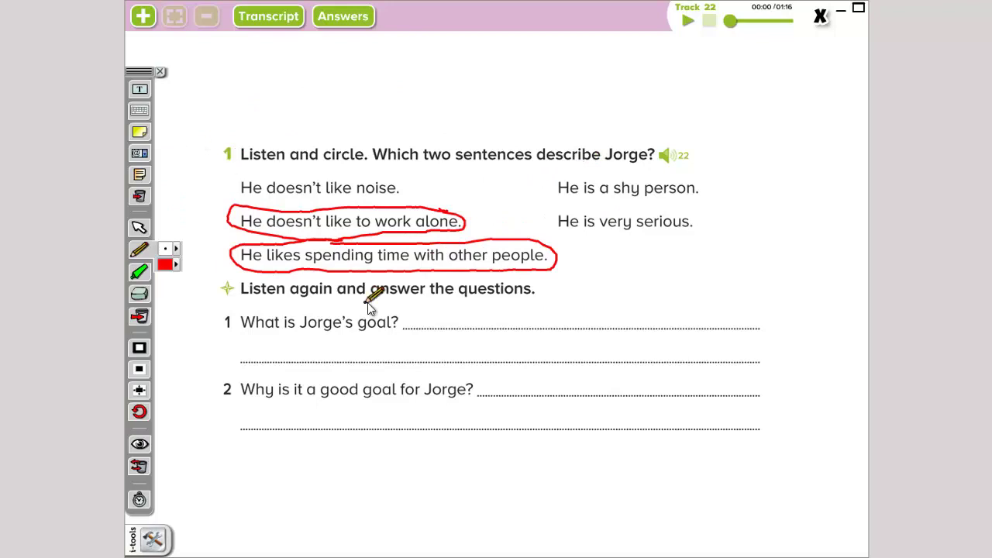
Step: Write "to start a study group" on question 1's answer line
{"action": "left_click", "coordinate": [140, 89]}
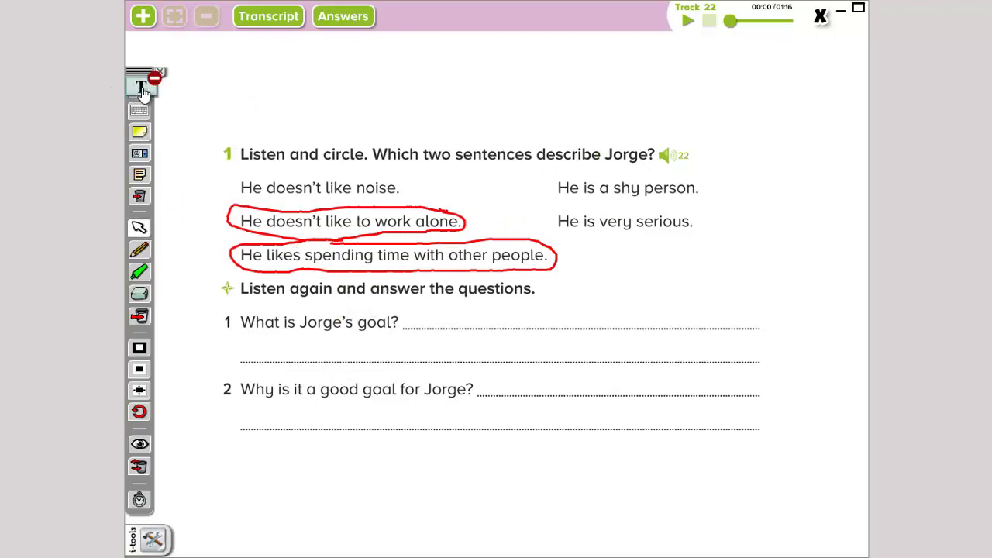
{"action": "left_click_drag", "start_coordinate": [142, 90], "coordinate": [454, 322]}
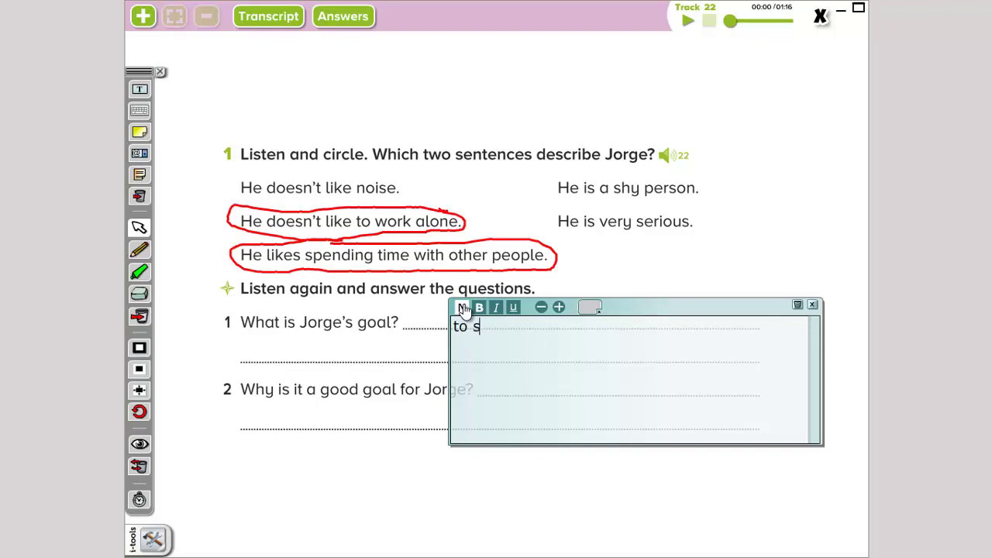
{"action": "type", "text": "to sat"}
{"action": "key", "text": "BackSpace"}
{"action": "key", "text": "BackSpace"}
{"action": "type", "text": "tart a study gr"}
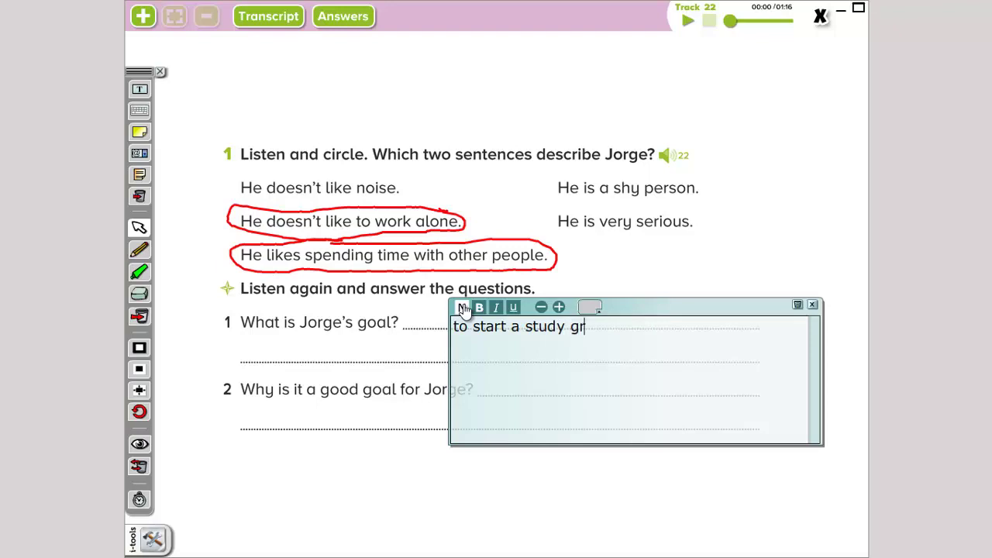
{"action": "type", "text": "oup"}
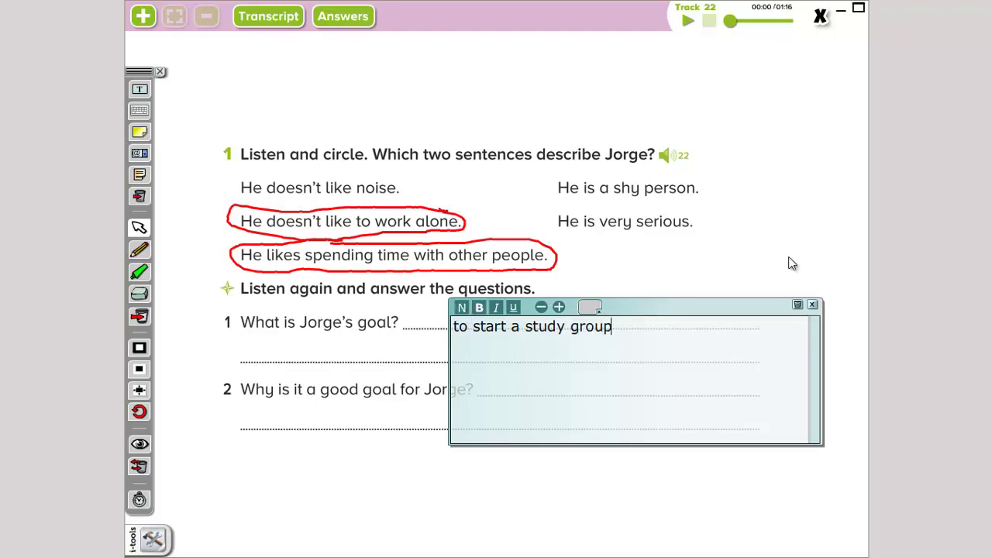
{"action": "left_click", "coordinate": [811, 305]}
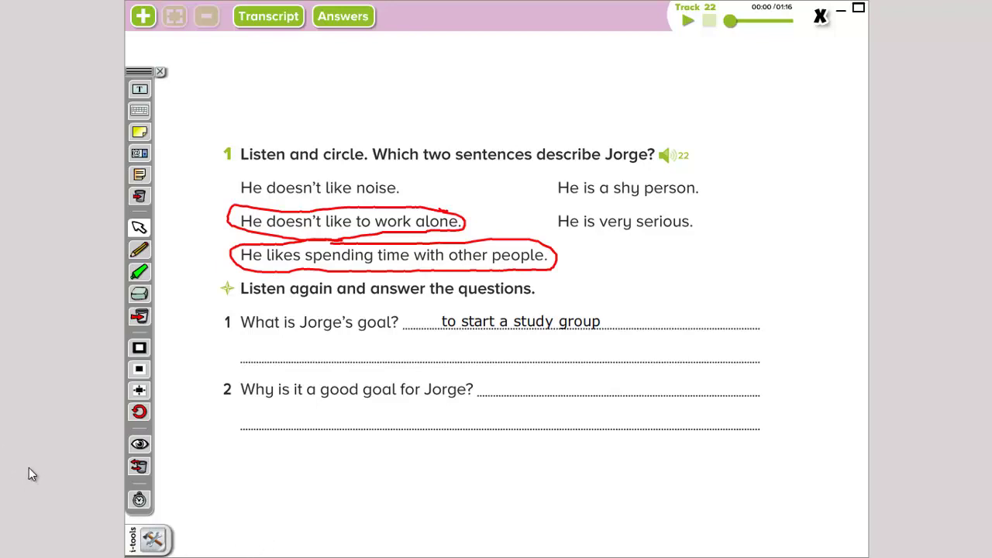
Step: Write the question 2 answer ending "…with other people, and they can get help studying"
{"action": "left_click_drag", "start_coordinate": [140, 88], "coordinate": [500, 389]}
{"action": "type", "text": "he"}
{"action": "type", "text": " ca"}
{"action": "key", "text": "BackSpace"}
{"action": "type", "text": "ca"}
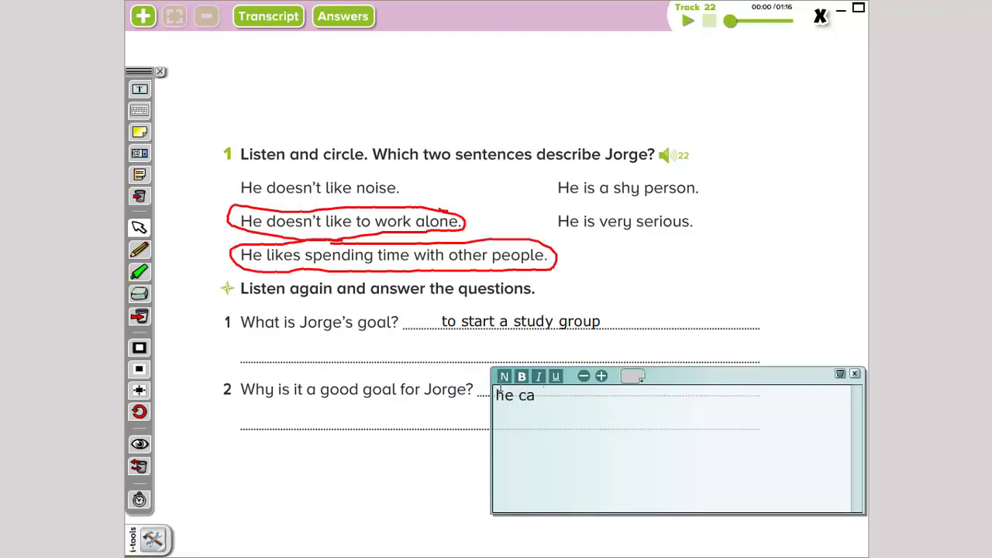
{"action": "type", "text": "n be with other pe"}
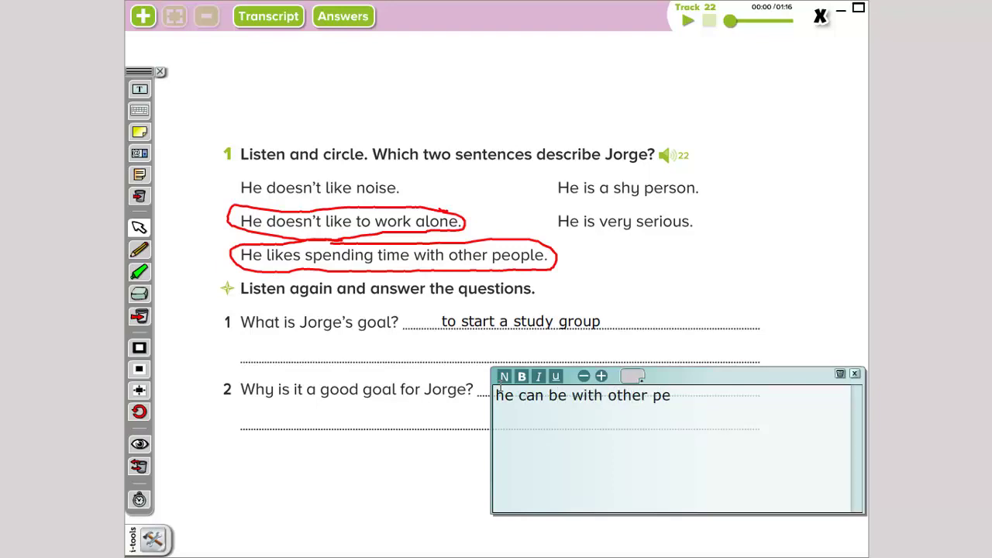
{"action": "type", "text": "ople and"}
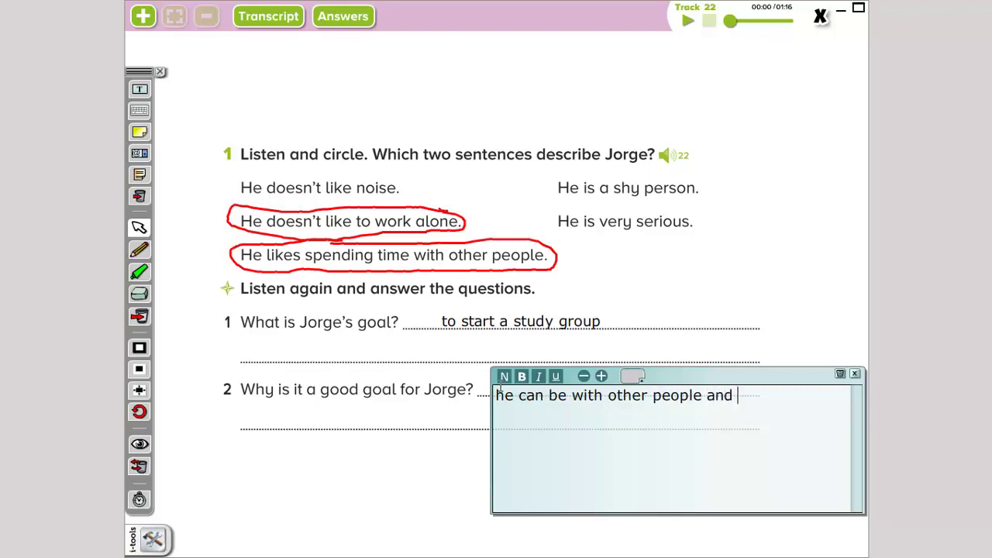
{"action": "key", "text": "BackSpace"}
{"action": "key", "text": "BackSpace"}
{"action": "key", "text": "BackSpace"}
{"action": "key", "text": "BackSpace"}
{"action": "key", "text": "BackSpace"}
{"action": "type", "text": ", and they "}
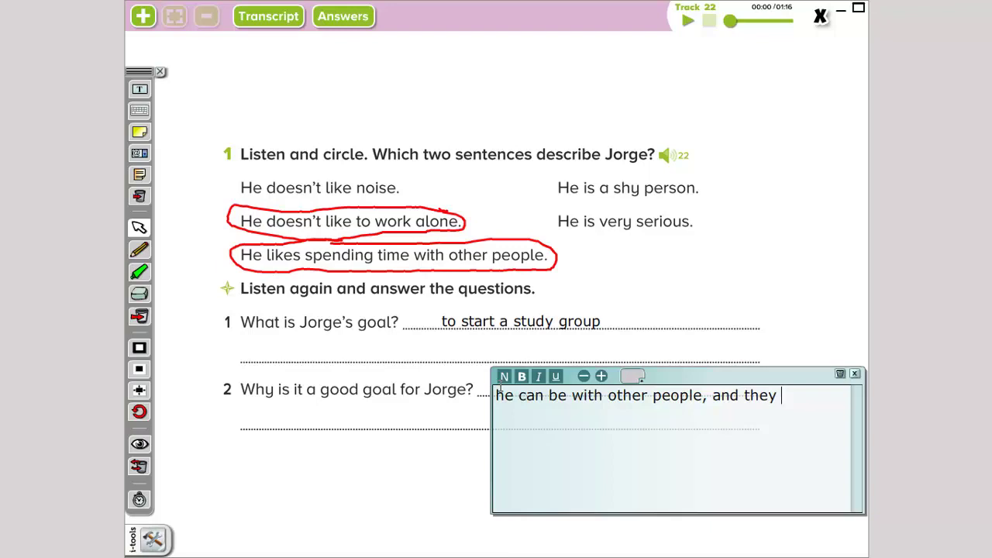
{"action": "type", "text": "can get hel"}
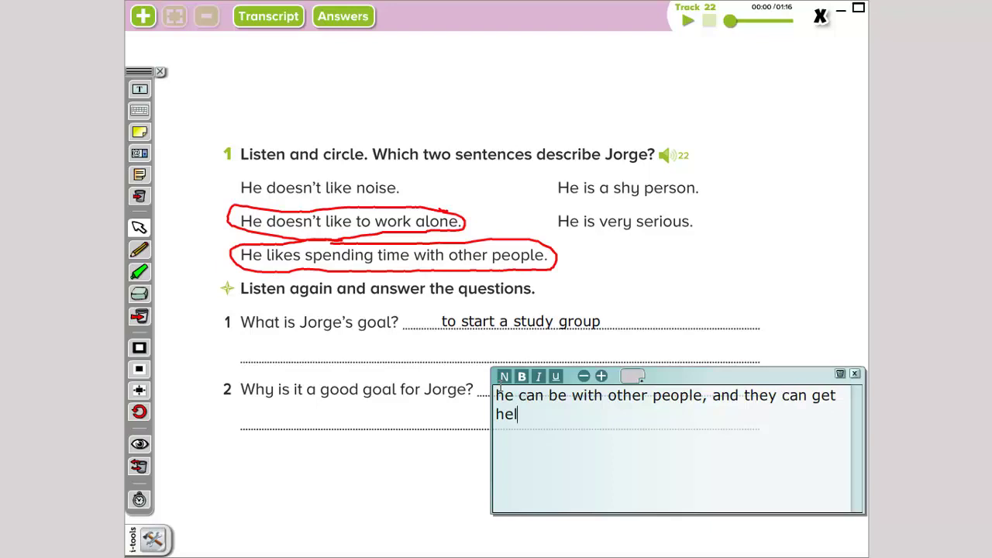
{"action": "type", "text": "p studying"}
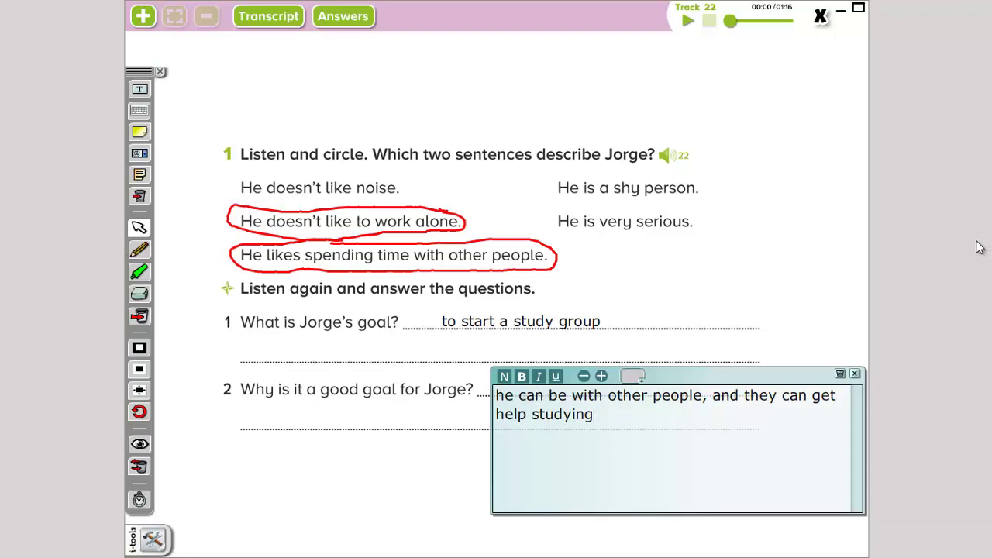
{"action": "left_click", "coordinate": [854, 374]}
{"action": "left_click_drag", "start_coordinate": [636, 403], "coordinate": [543, 388]}
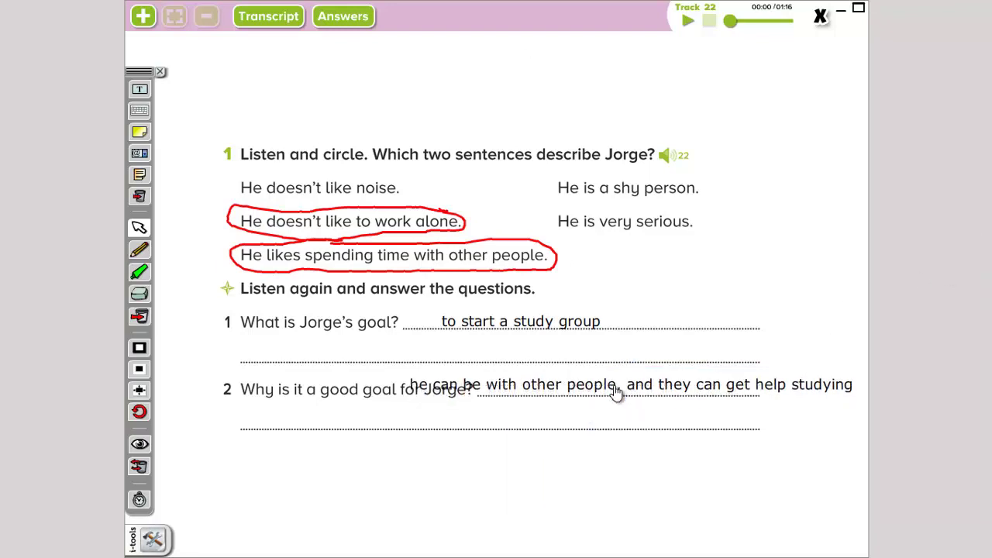
Step: Break the question 2 answer before "can", fit it onto both lines, and return to the spread
{"action": "double_click", "coordinate": [700, 381]}
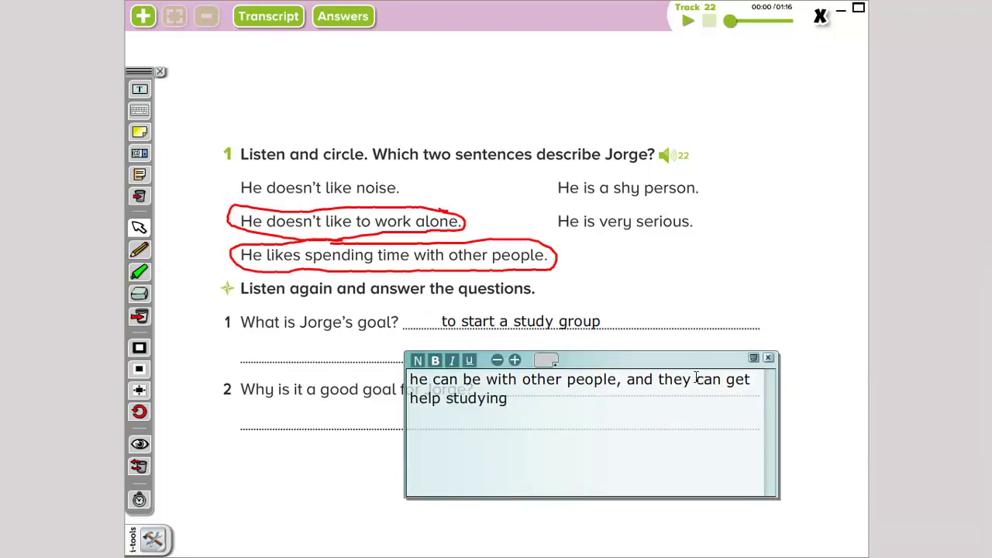
{"action": "left_click", "coordinate": [695, 379]}
{"action": "key", "text": "Return"}
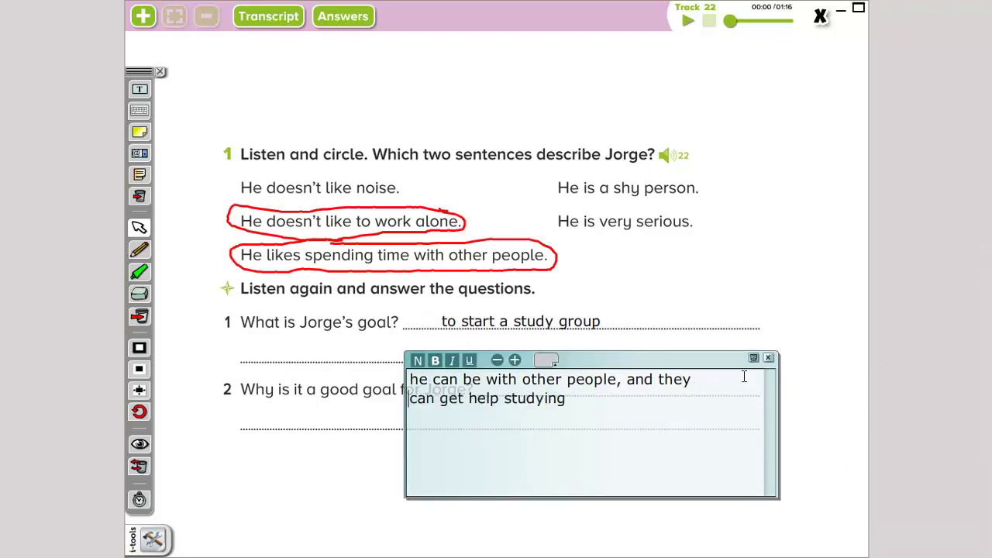
{"action": "left_click", "coordinate": [768, 357]}
{"action": "left_click_drag", "start_coordinate": [616, 388], "coordinate": [680, 394]}
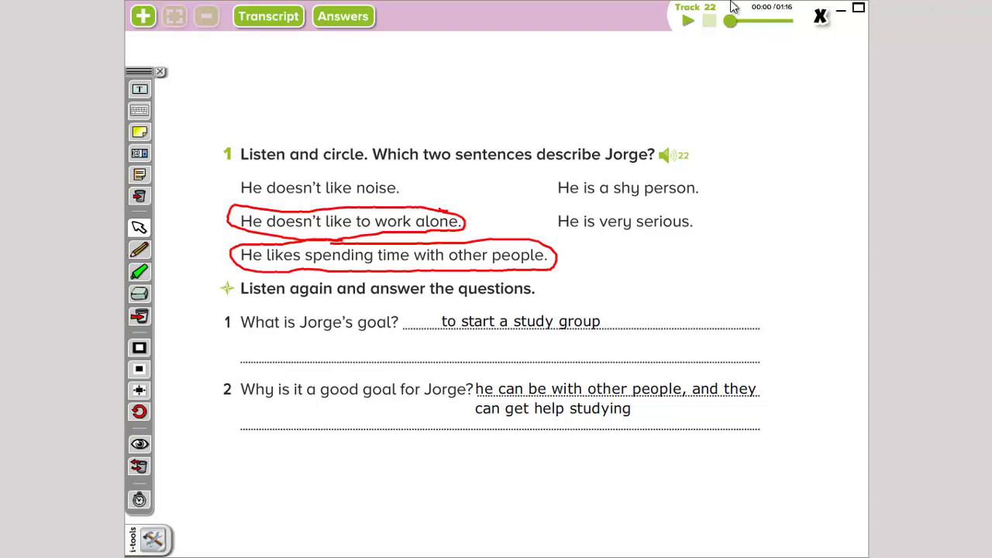
{"action": "left_click", "coordinate": [819, 18]}
Step: Enlarge exercise 2 on page 50, the table about what you are like
{"action": "left_click", "coordinate": [355, 288]}
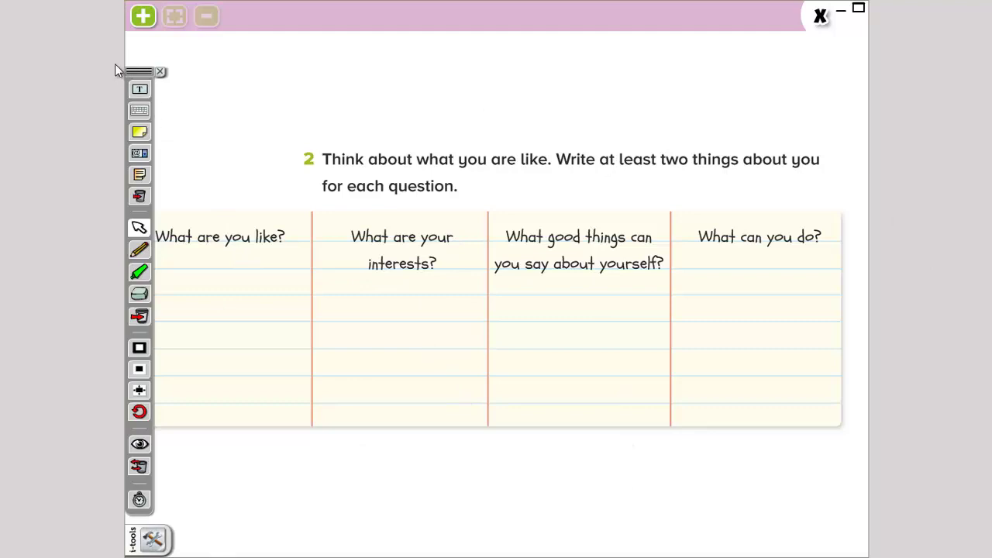
Step: Add "i am really strict" to the first cell of the What are you like? column
{"action": "left_click_drag", "start_coordinate": [140, 91], "coordinate": [172, 279]}
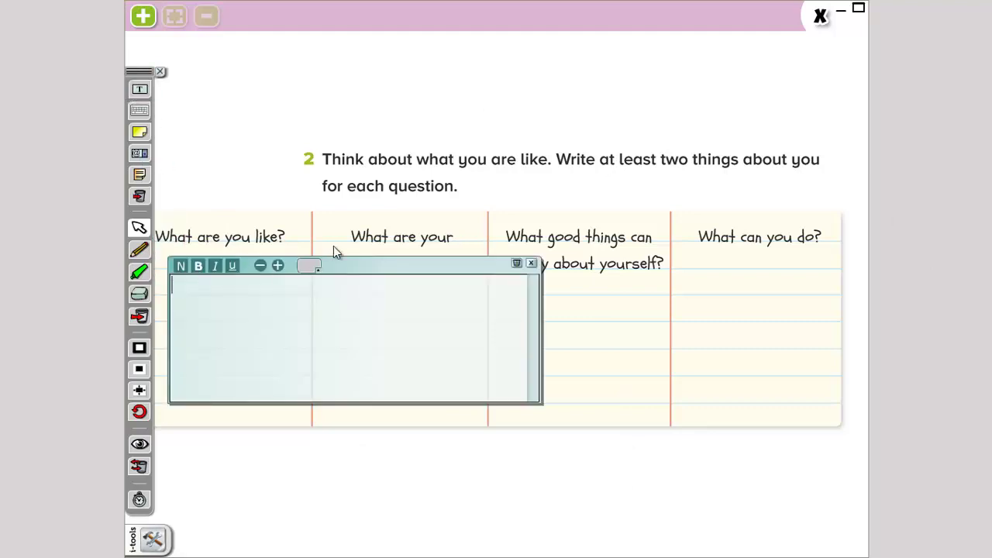
{"action": "type", "text": "i am really"}
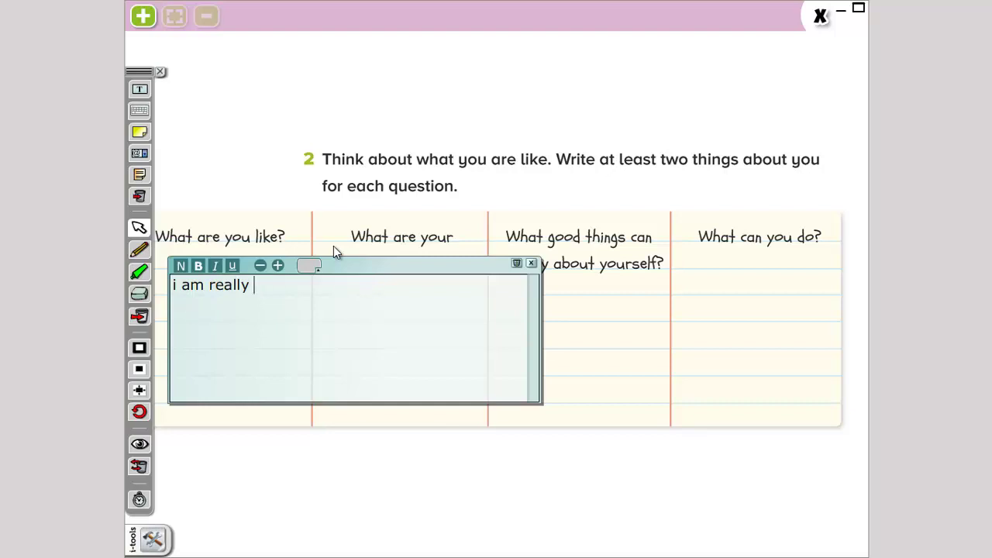
{"action": "type", "text": "strict"}
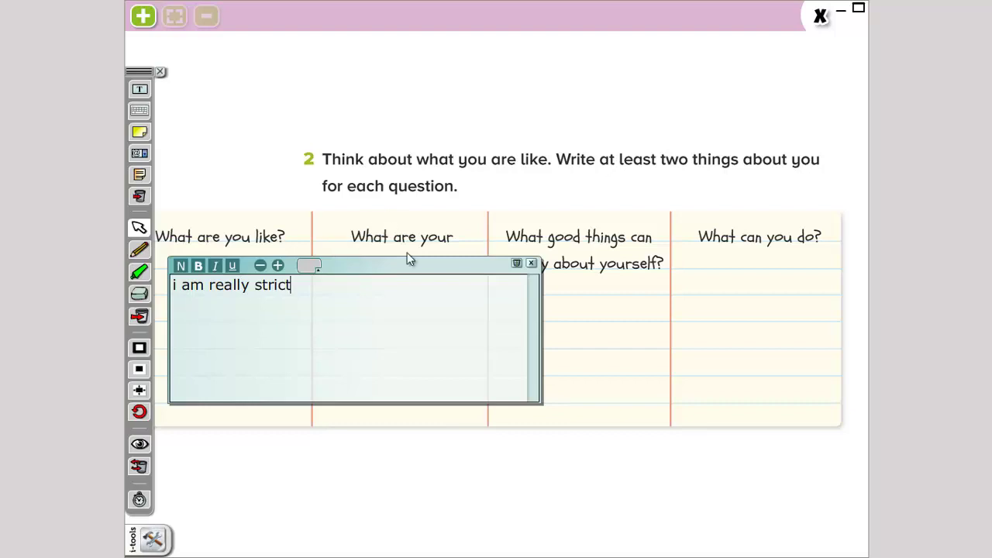
{"action": "left_click", "coordinate": [531, 263]}
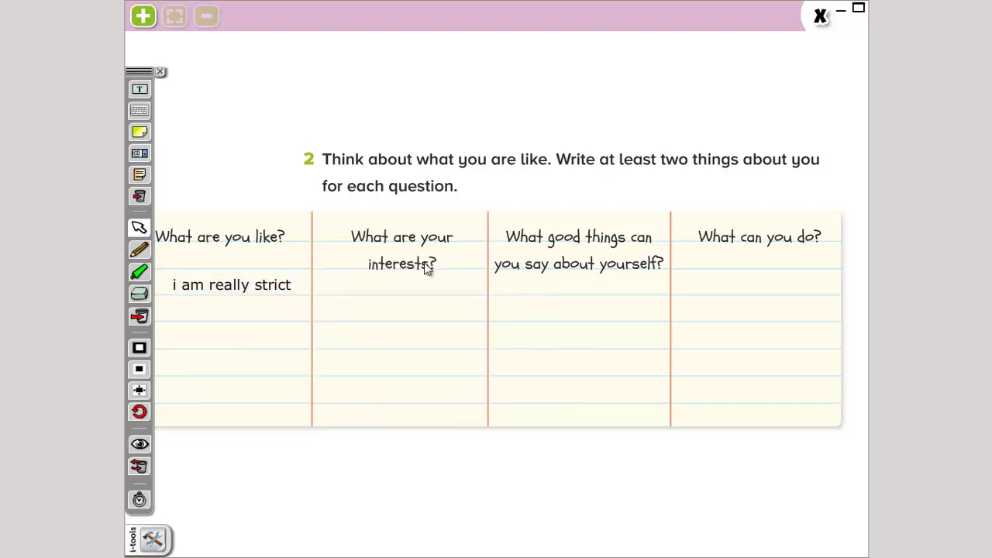
{"action": "left_click_drag", "start_coordinate": [267, 291], "coordinate": [261, 286]}
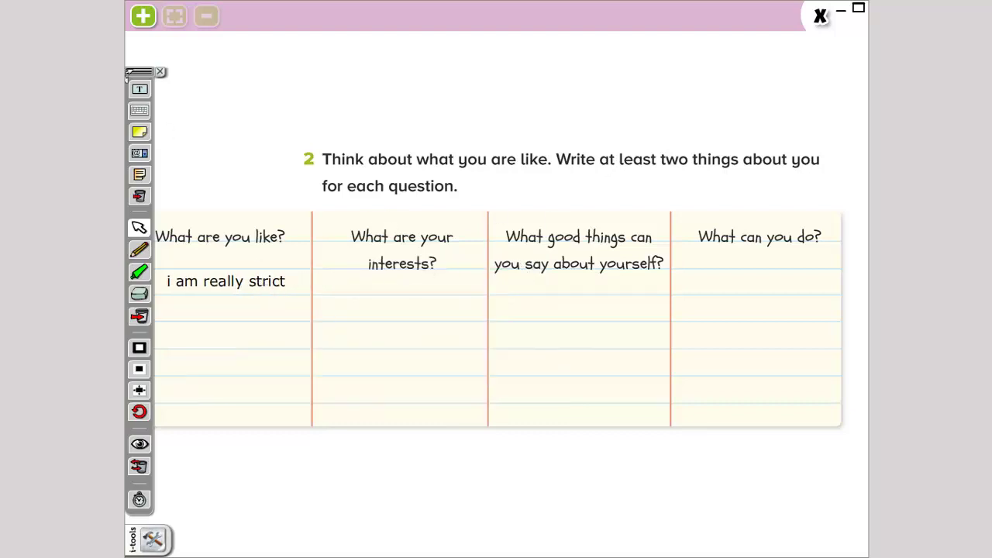
Step: Add "i am really funny" below it, fix the "amn" typo, and align both answers
{"action": "left_click_drag", "start_coordinate": [145, 91], "coordinate": [171, 250]}
{"action": "left_click_drag", "start_coordinate": [176, 334], "coordinate": [177, 337]}
{"action": "type", "text": "i amn reall"}
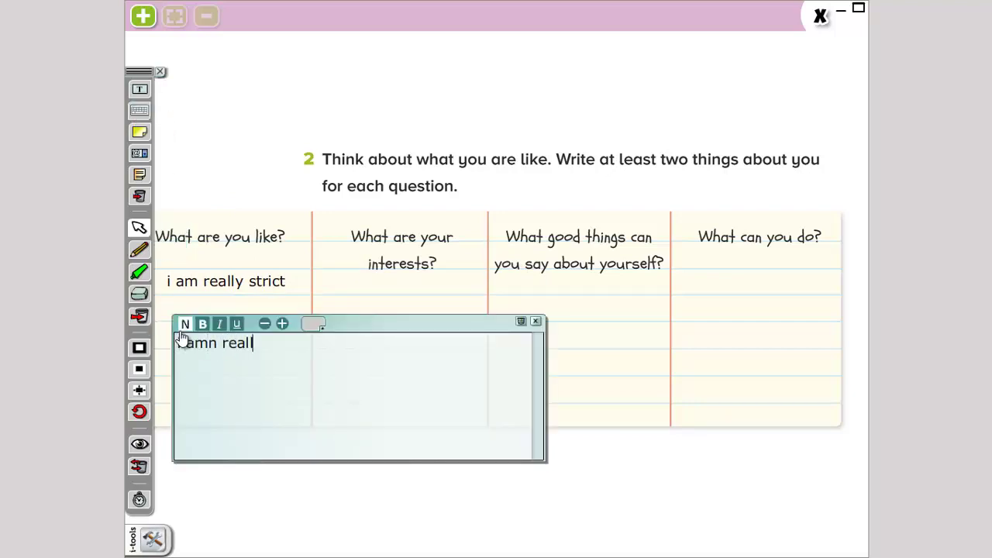
{"action": "type", "text": "y funny"}
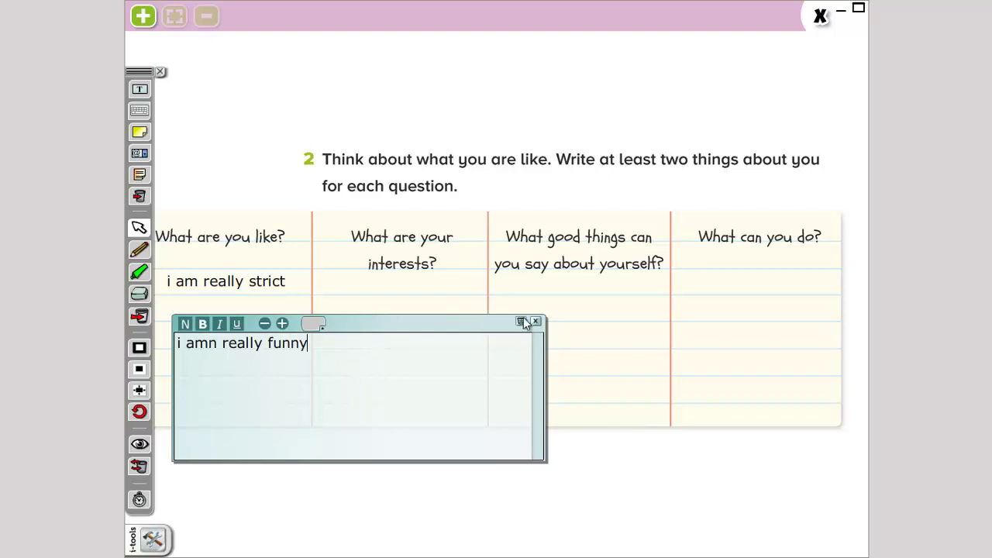
{"action": "left_click", "coordinate": [537, 322]}
{"action": "left_click_drag", "start_coordinate": [274, 348], "coordinate": [262, 344]}
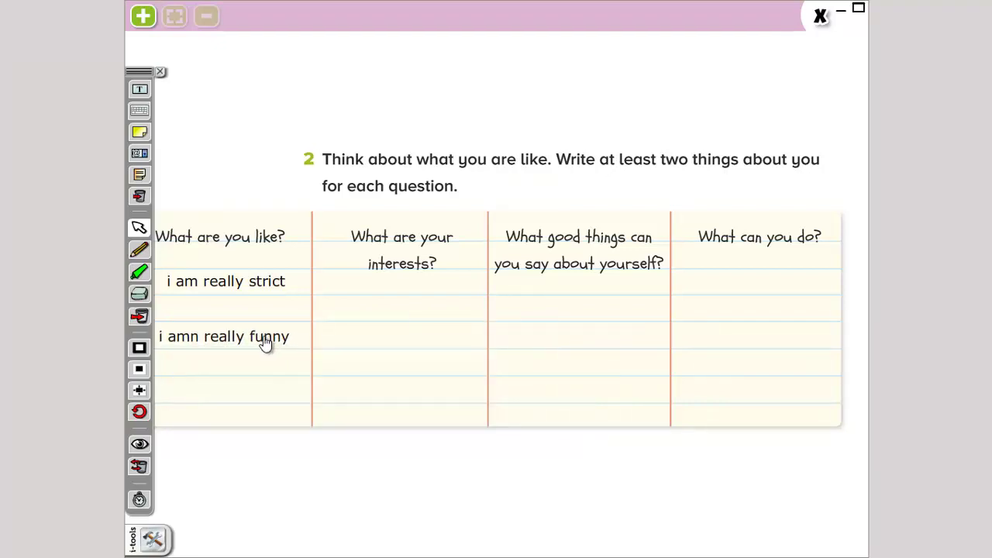
{"action": "double_click", "coordinate": [200, 335]}
{"action": "left_click", "coordinate": [201, 336]}
{"action": "key", "text": "BackSpace"}
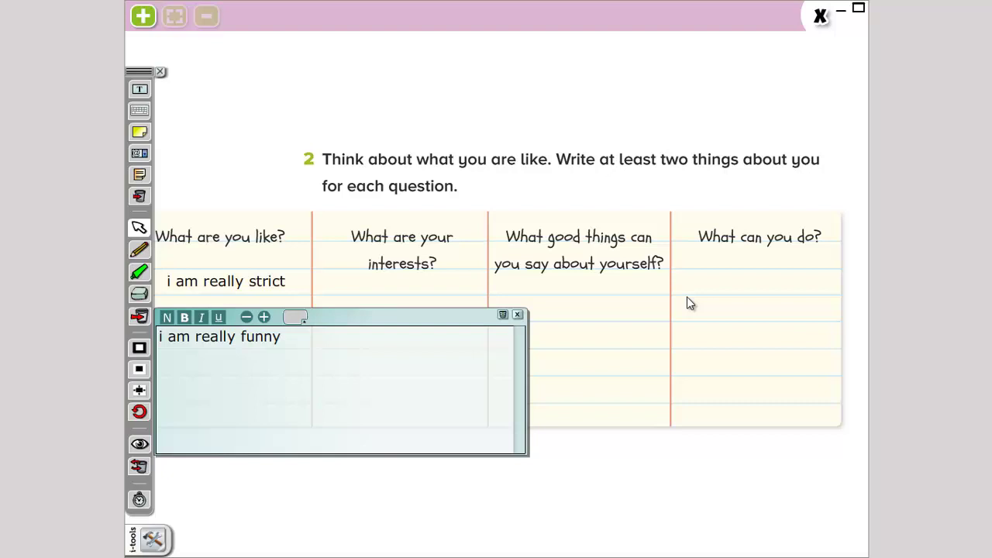
{"action": "left_click", "coordinate": [517, 313]}
{"action": "mouse_move", "coordinate": [255, 348]}
{"action": "left_mouse_down"}
{"action": "mouse_move", "coordinate": [271, 341]}
{"action": "mouse_move", "coordinate": [261, 350]}
{"action": "left_mouse_up"}
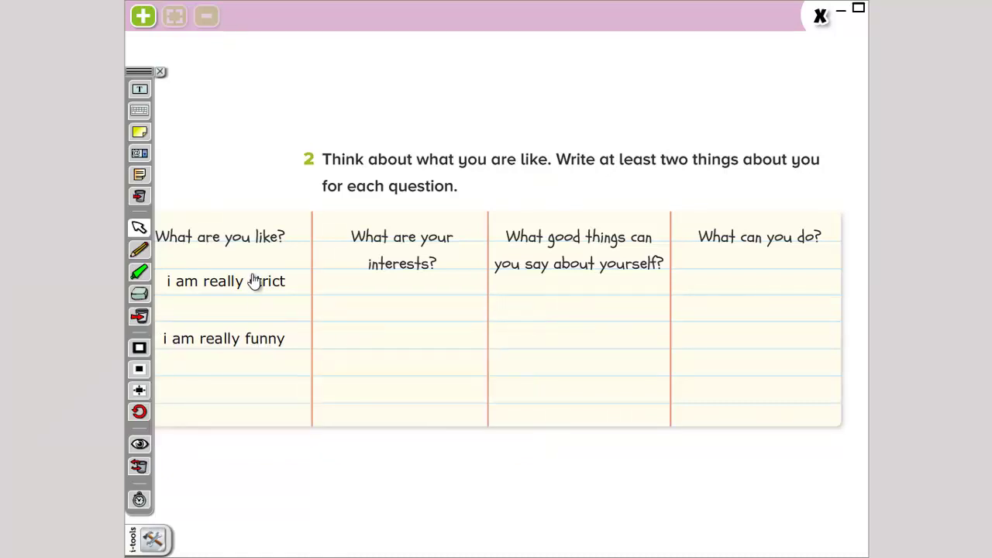
{"action": "left_click_drag", "start_coordinate": [256, 281], "coordinate": [253, 287]}
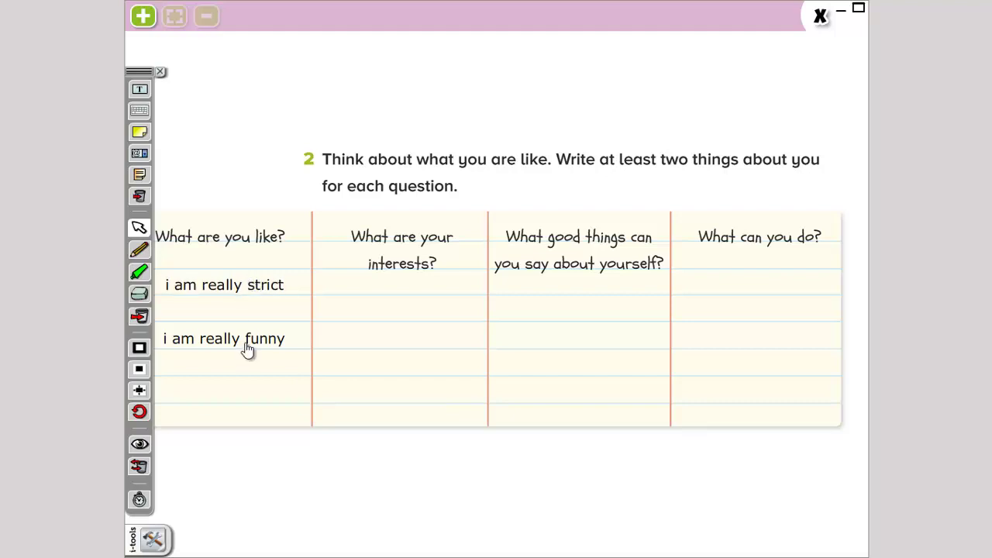
{"action": "left_click_drag", "start_coordinate": [248, 348], "coordinate": [248, 347]}
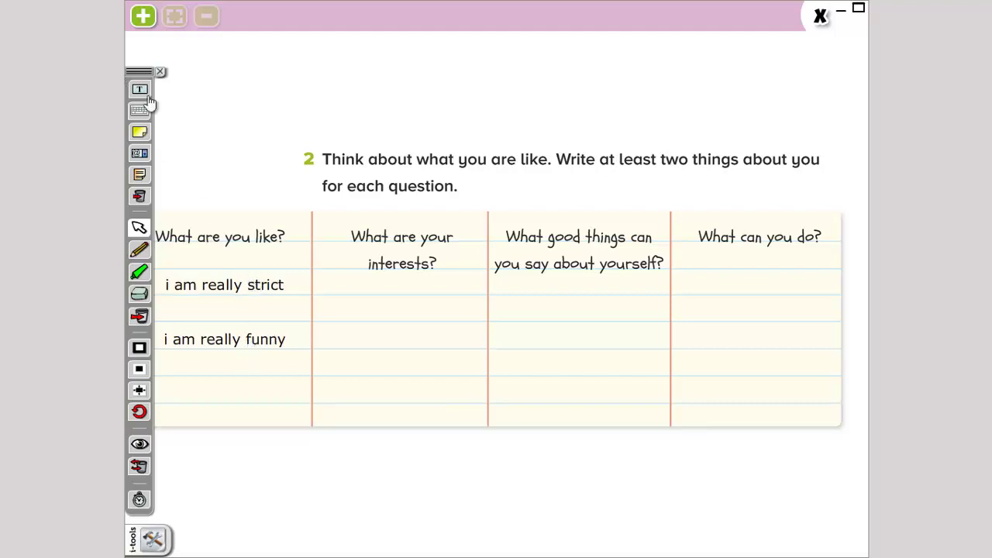
Step: Add "i like studying" to the What are your interests? column
{"action": "left_click_drag", "start_coordinate": [146, 96], "coordinate": [347, 309]}
{"action": "left_click_drag", "start_coordinate": [140, 90], "coordinate": [365, 312]}
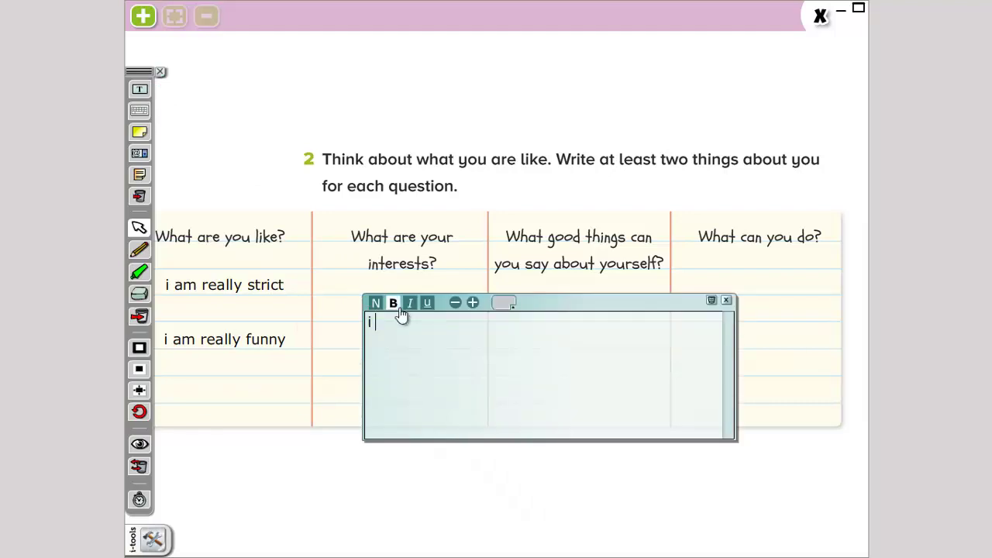
{"action": "type", "text": "i like sty"}
{"action": "key", "text": "BackSpace"}
{"action": "type", "text": "udying"}
{"action": "left_click", "coordinate": [727, 301]}
{"action": "left_click_drag", "start_coordinate": [425, 328], "coordinate": [387, 315]}
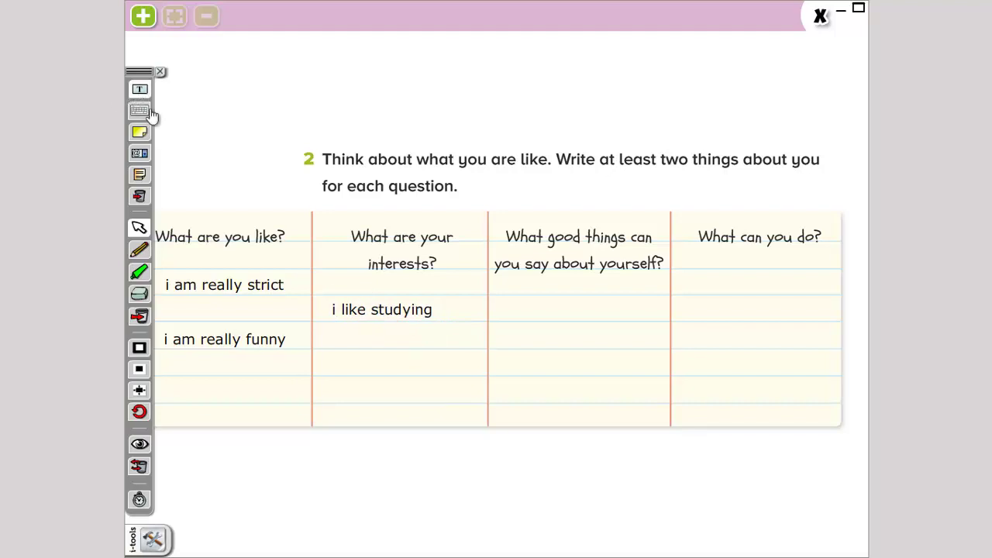
Step: Add "i like reading history" below it in the interests column
{"action": "left_click", "coordinate": [140, 89]}
{"action": "left_click", "coordinate": [345, 361]}
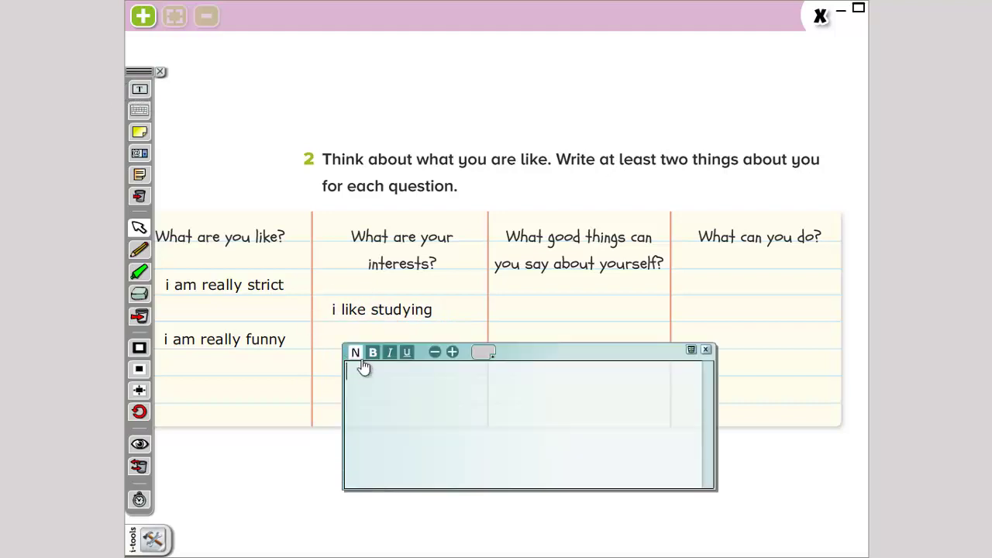
{"action": "type", "text": "i like reading"}
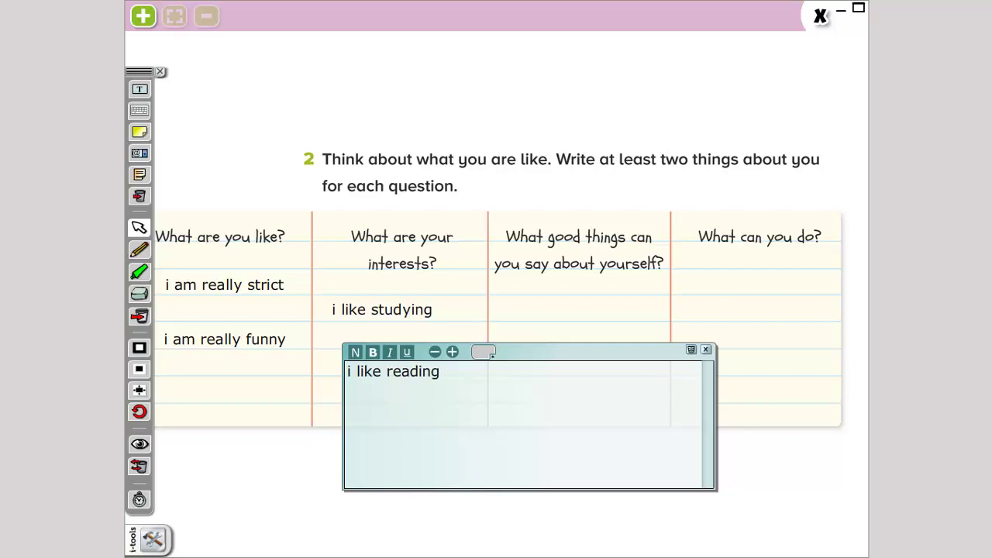
{"action": "type", "text": " history"}
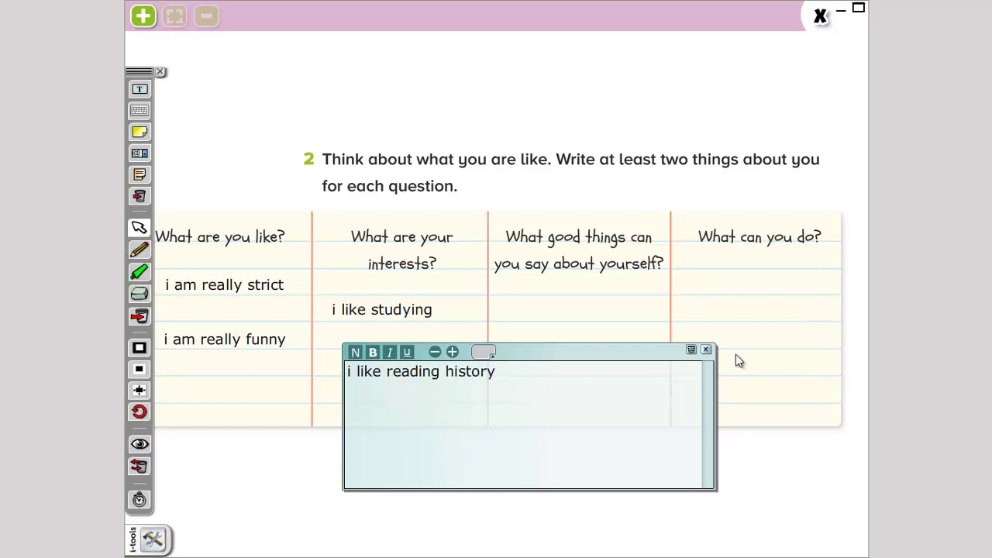
{"action": "left_click", "coordinate": [706, 350]}
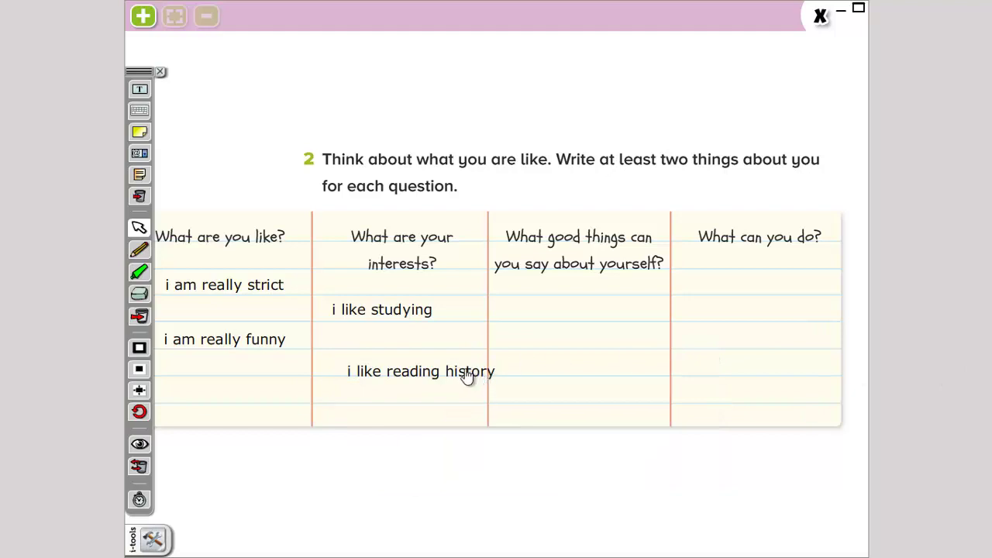
{"action": "left_click_drag", "start_coordinate": [444, 371], "coordinate": [426, 371]}
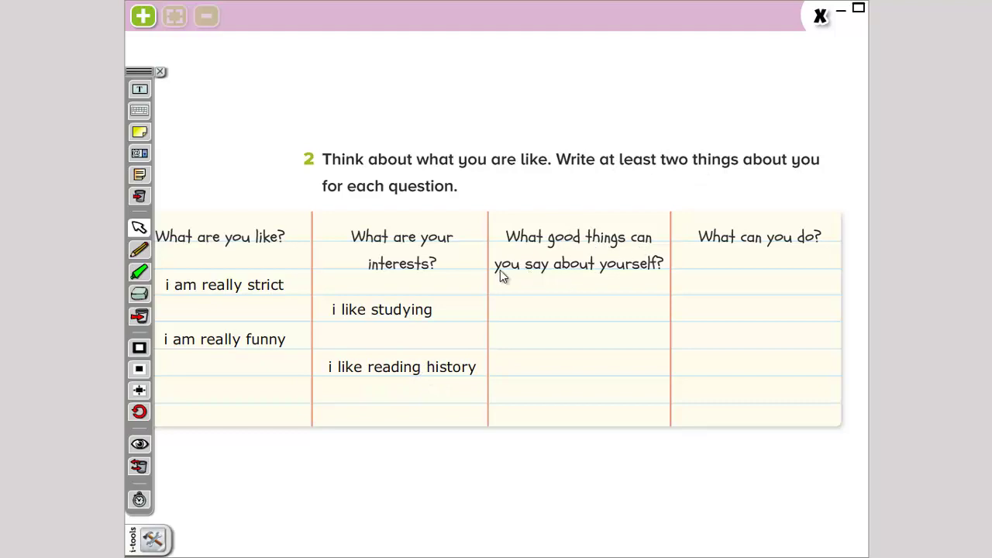
Step: Add "i am really honest" to the first row of the third column
{"action": "left_click", "coordinate": [139, 89]}
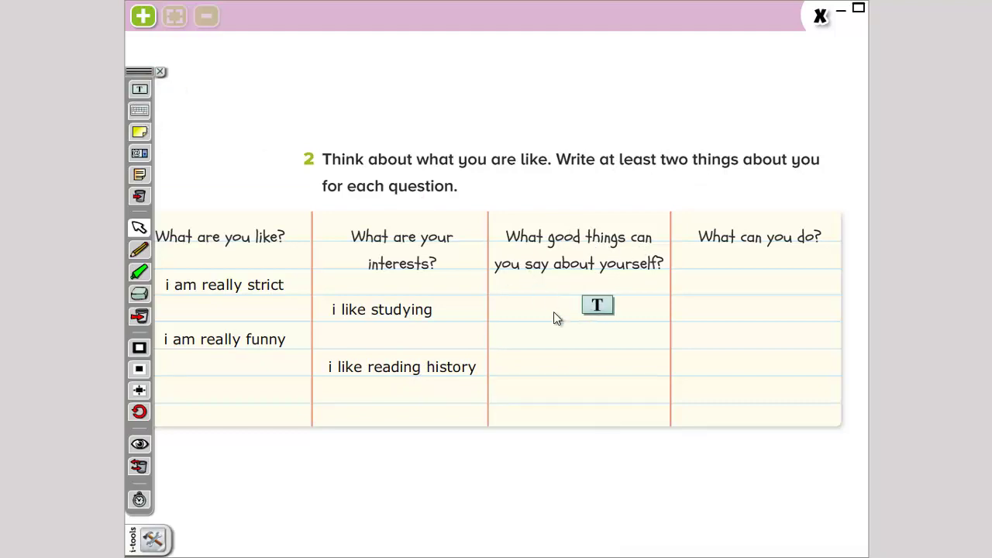
{"action": "left_click", "coordinate": [521, 285]}
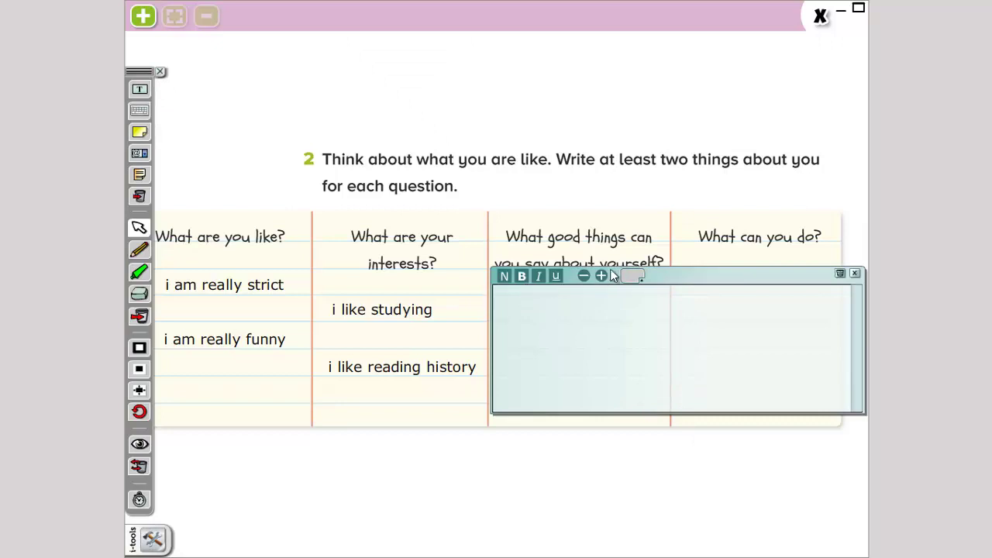
{"action": "type", "text": "i amn really"}
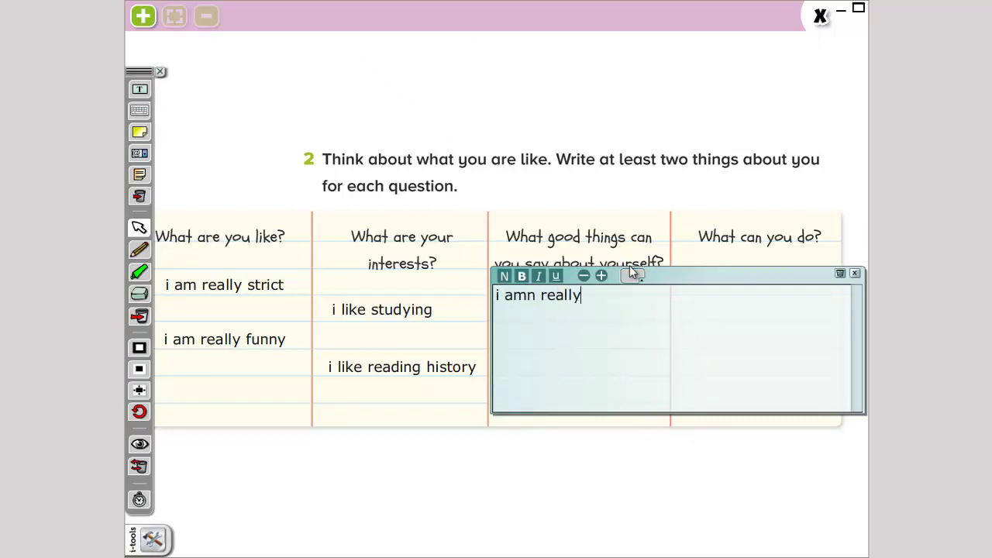
{"action": "key", "text": "BackSpace"}
{"action": "key", "text": "BackSpace"}
{"action": "key", "text": "BackSpace"}
{"action": "key", "text": "BackSpace"}
{"action": "key", "text": "BackSpace"}
{"action": "key", "text": "BackSpace"}
{"action": "key", "text": "BackSpace"}
{"action": "key", "text": "BackSpace"}
{"action": "key", "text": "BackSpace"}
{"action": "type", "text": "m really honest"}
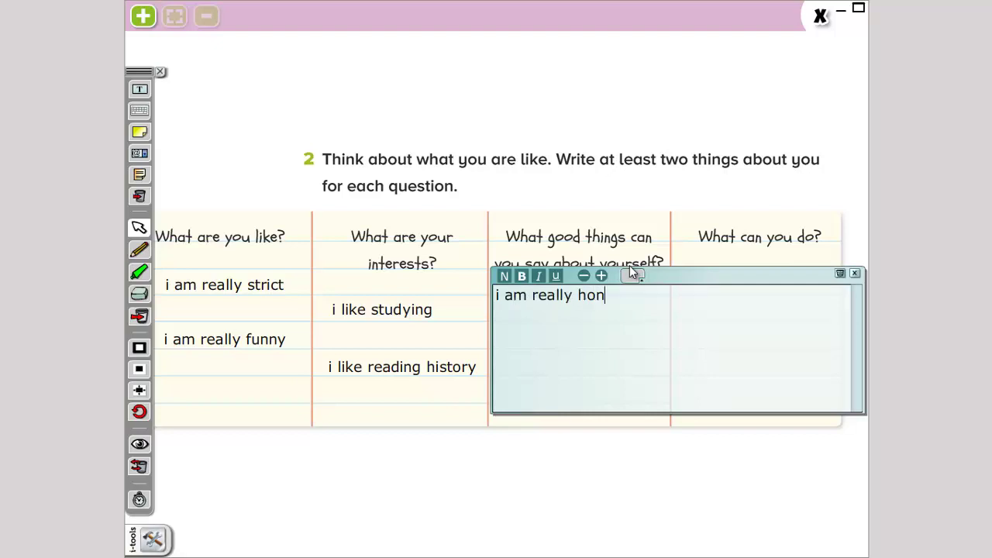
{"action": "left_click", "coordinate": [841, 273]}
{"action": "left_click_drag", "start_coordinate": [636, 306], "coordinate": [620, 296]}
Step: Add "i am polite" below it in the third column
{"action": "left_click", "coordinate": [140, 89]}
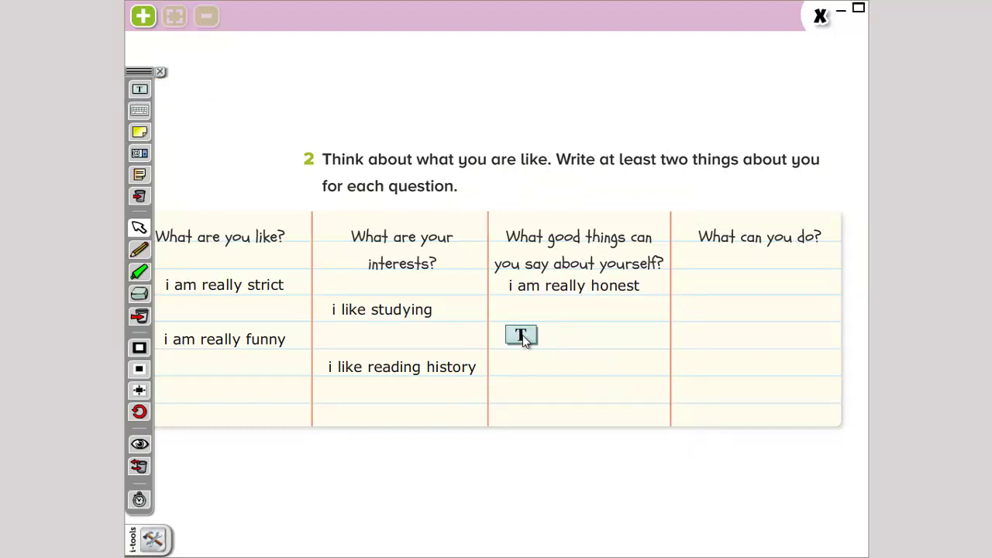
{"action": "left_click", "coordinate": [521, 335]}
{"action": "type", "text": "i"}
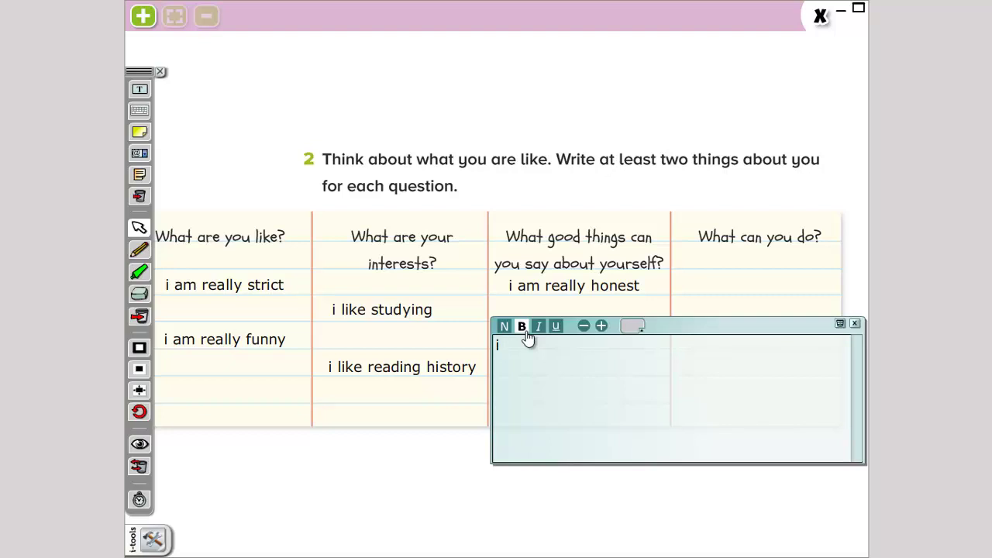
{"action": "type", "text": " am polite"}
{"action": "left_click", "coordinate": [855, 326]}
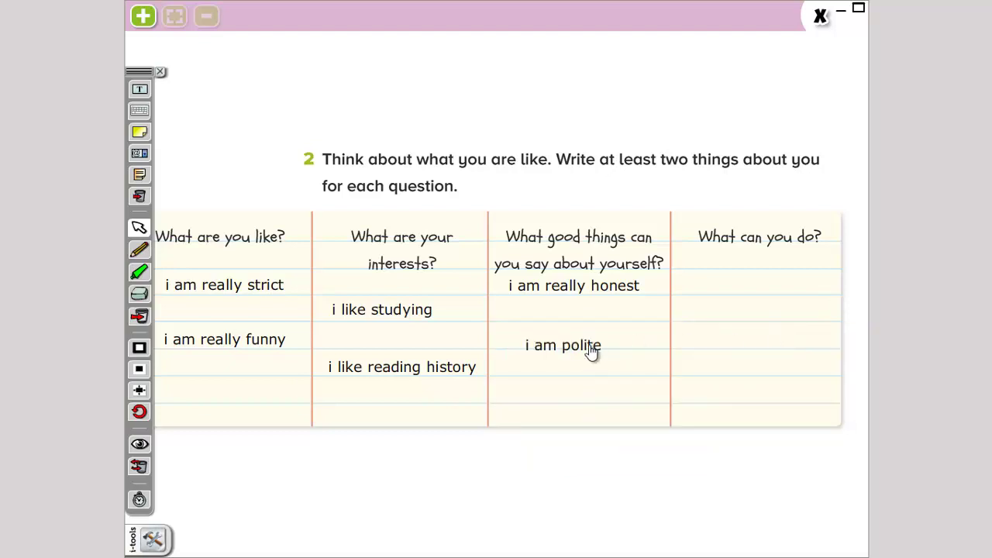
{"action": "left_click_drag", "start_coordinate": [594, 348], "coordinate": [573, 346]}
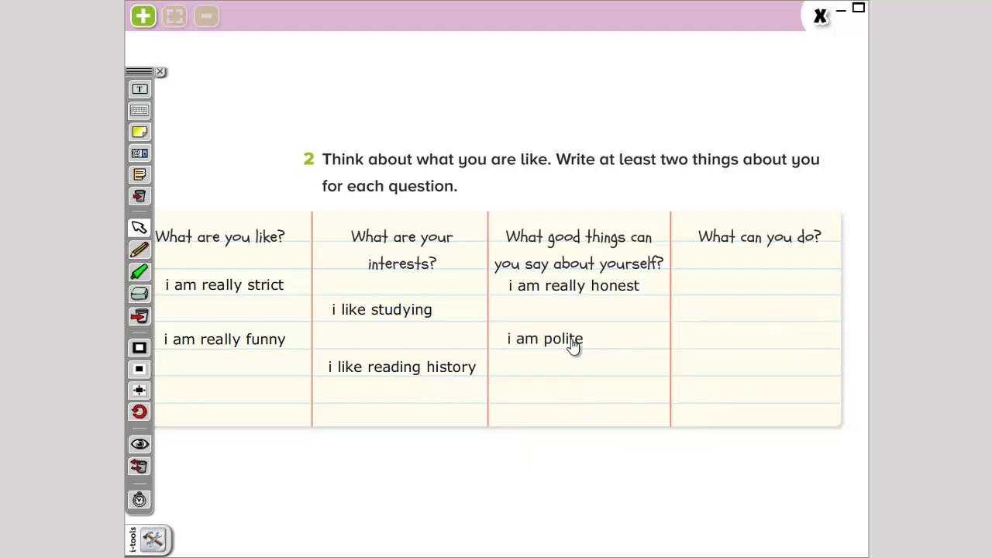
Step: Add "i can speak in public" to the top row of the What can you do? column
{"action": "left_click", "coordinate": [140, 91]}
{"action": "left_click", "coordinate": [707, 307]}
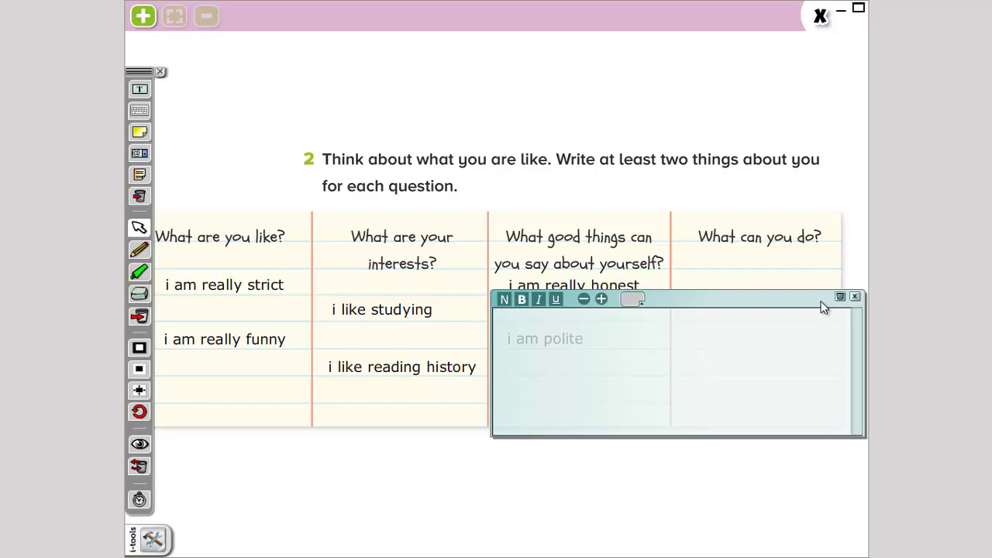
{"action": "type", "text": "can speak in publ"}
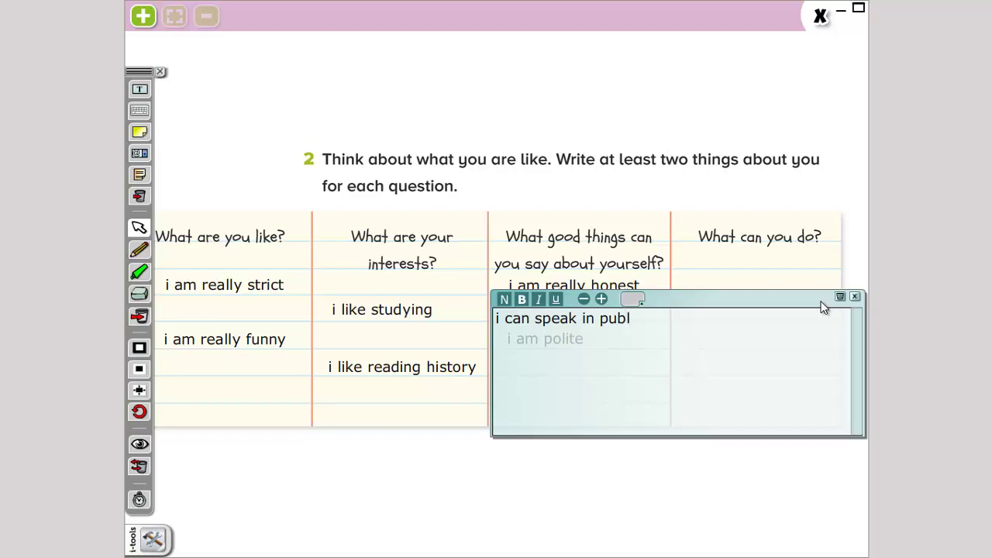
{"action": "type", "text": "ic"}
{"action": "left_click", "coordinate": [855, 297]}
{"action": "left_click_drag", "start_coordinate": [791, 323], "coordinate": [778, 268]}
Step: Add "i can cook" beneath it in the last column
{"action": "left_click", "coordinate": [140, 89]}
{"action": "left_click", "coordinate": [700, 306]}
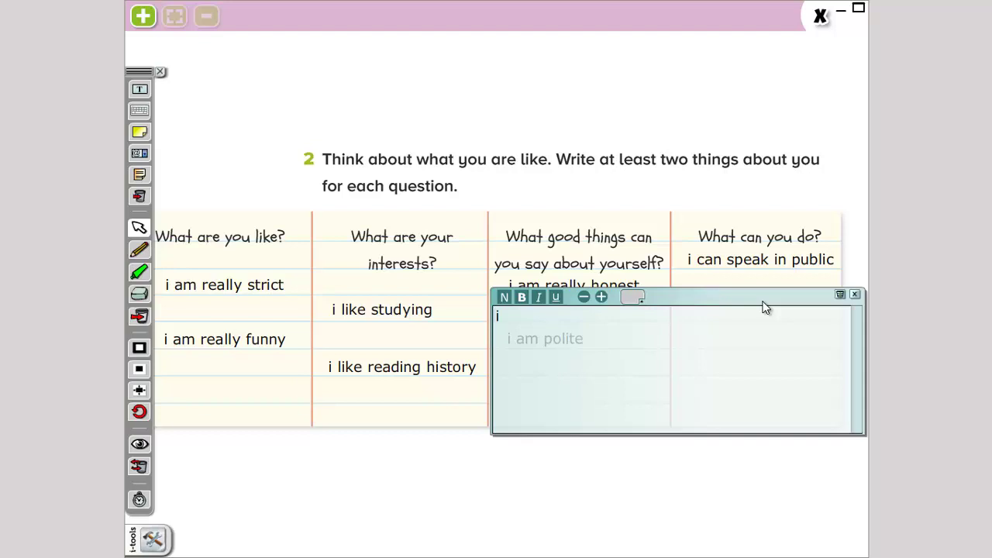
{"action": "type", "text": "an cook"}
{"action": "left_click", "coordinate": [854, 294]}
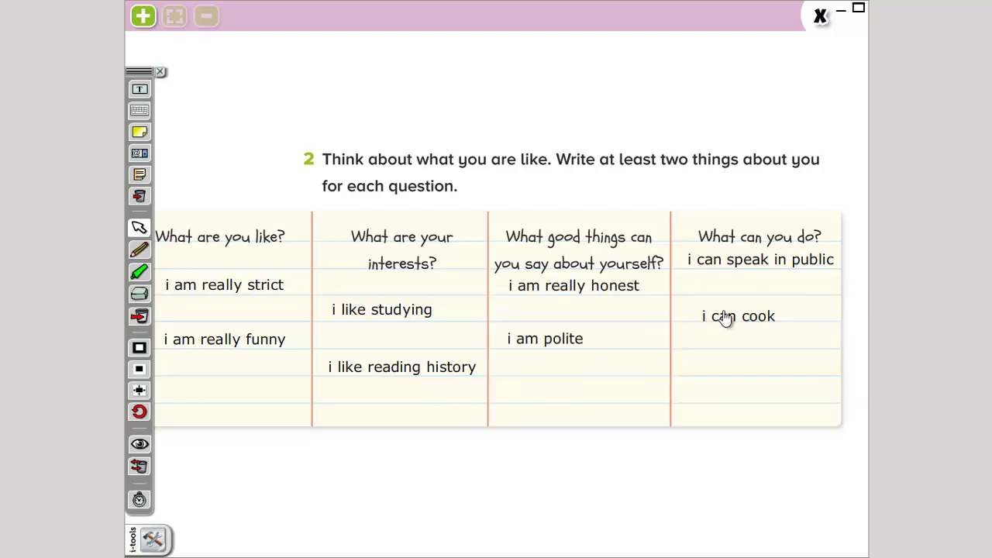
{"action": "left_click_drag", "start_coordinate": [724, 318], "coordinate": [710, 312]}
Step: Return to the spread and enlarge exercise 3's Student / Interests and Abilities / Possible Goal table
{"action": "left_click", "coordinate": [823, 17]}
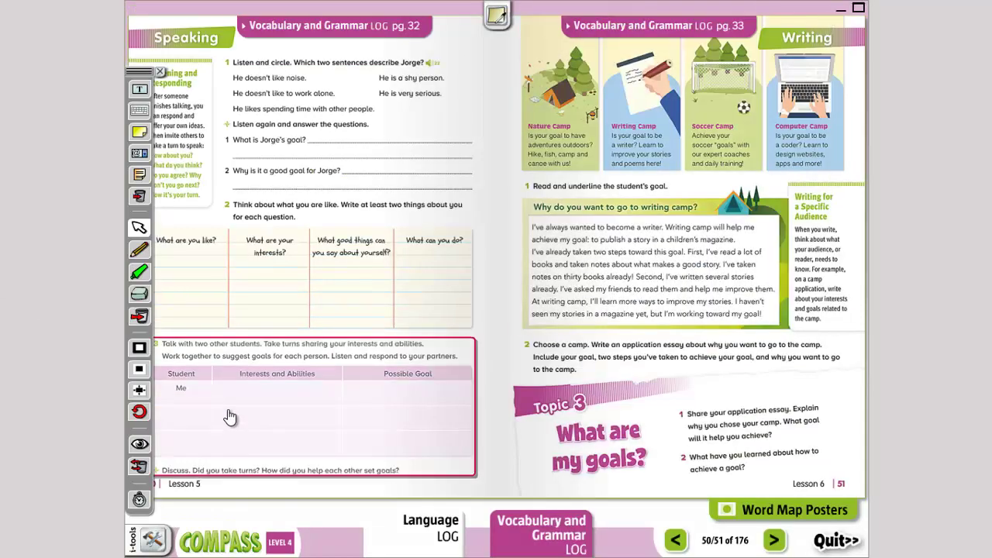
{"action": "left_click", "coordinate": [230, 411]}
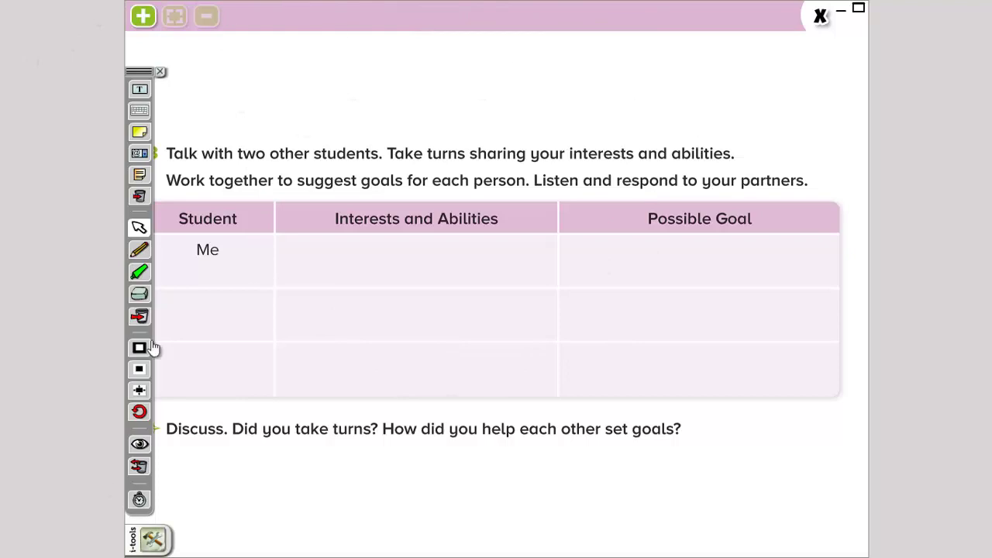
Step: Close the enlarged exercise 3 and zoom into the writing-camp passage on page 33
{"action": "left_click", "coordinate": [820, 18]}
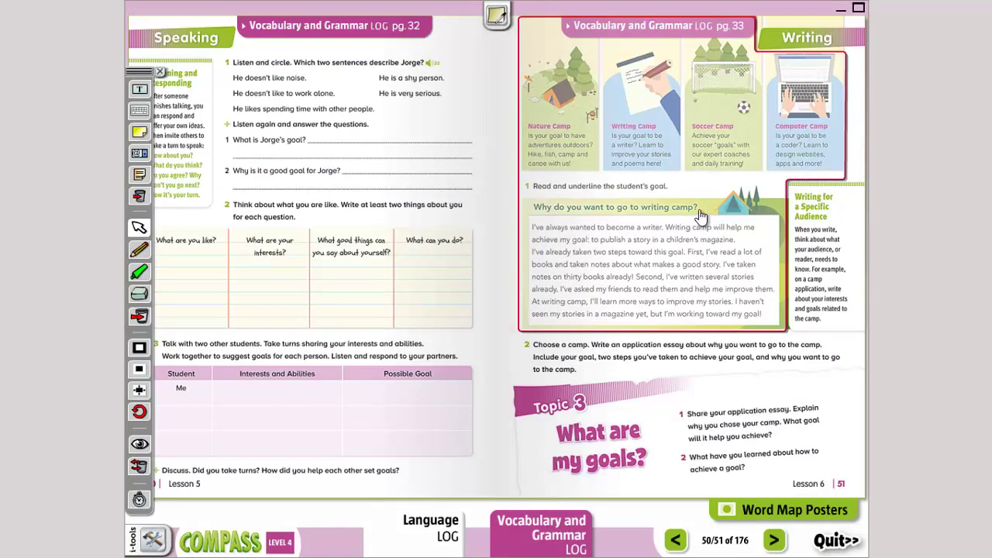
{"action": "left_click", "coordinate": [700, 216]}
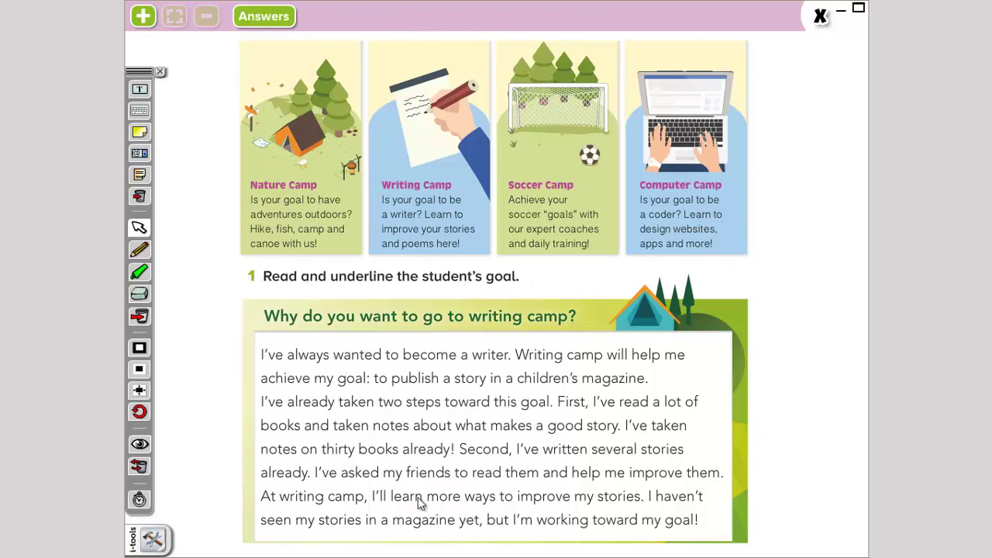
Step: Underline 'I've always wanted to become a writer' and the goal to publish a story in red
{"action": "left_click", "coordinate": [138, 251]}
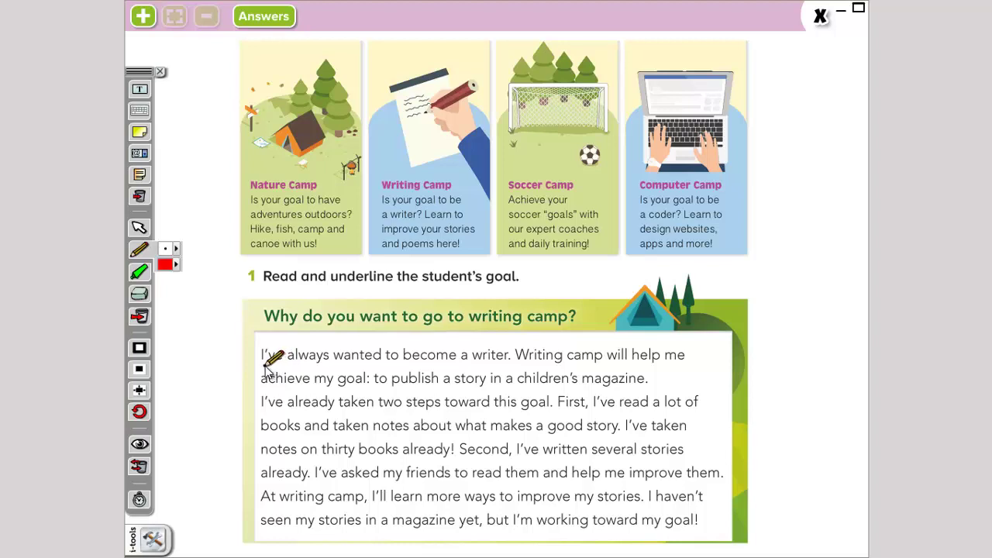
{"action": "left_click_drag", "start_coordinate": [265, 361], "coordinate": [509, 356]}
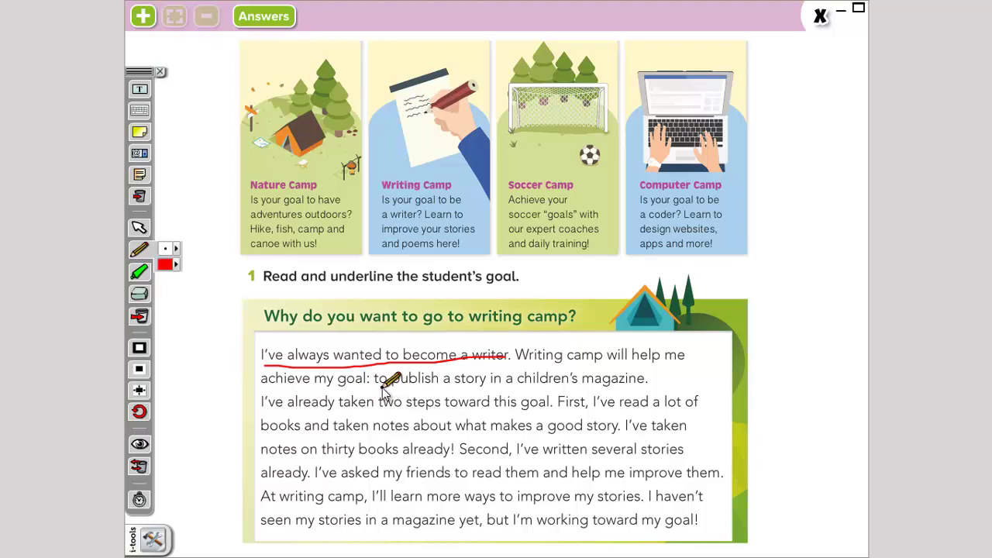
{"action": "left_click_drag", "start_coordinate": [380, 388], "coordinate": [649, 380]}
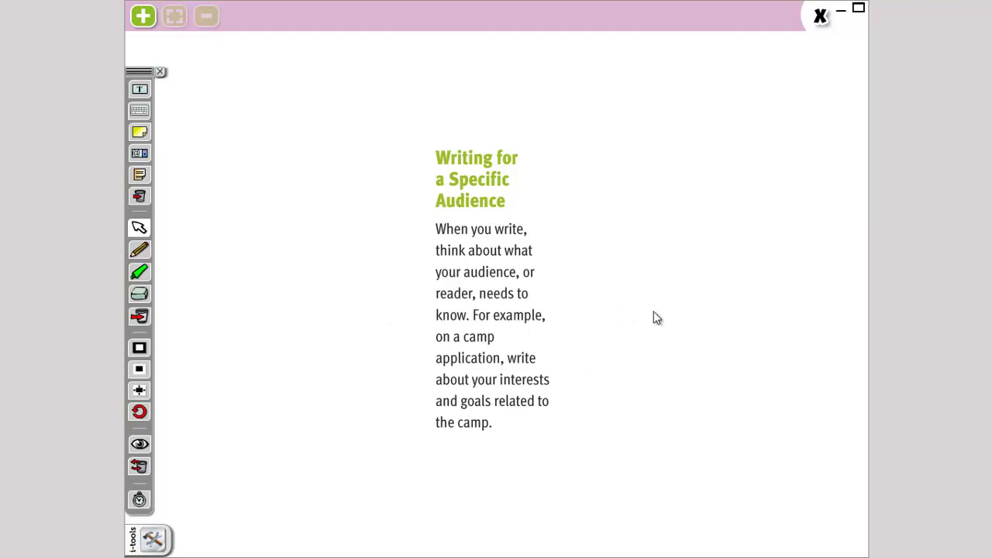
Step: Close the tip, open the LOG topic 'What are my goals?' and turn to the next spread
{"action": "left_click", "coordinate": [821, 17]}
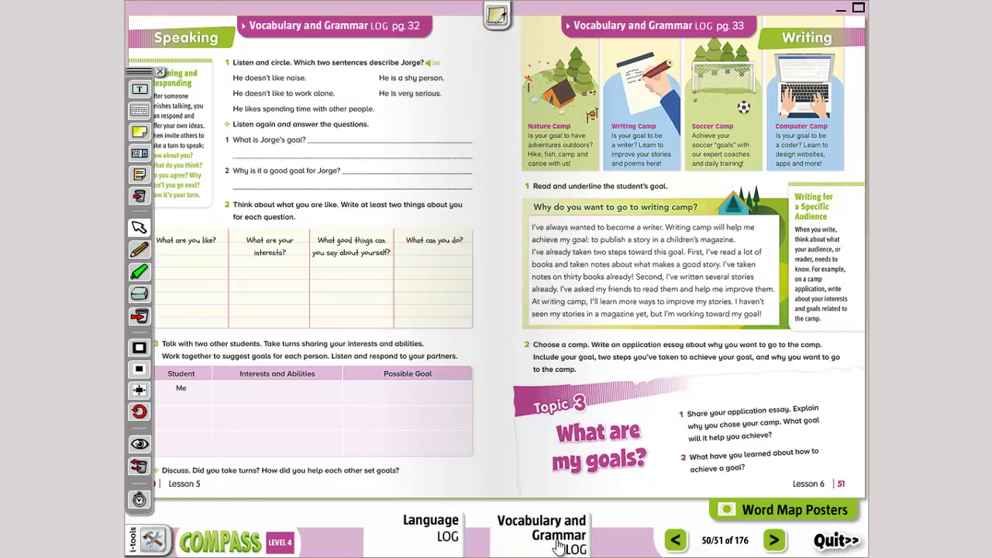
{"action": "left_click", "coordinate": [559, 548]}
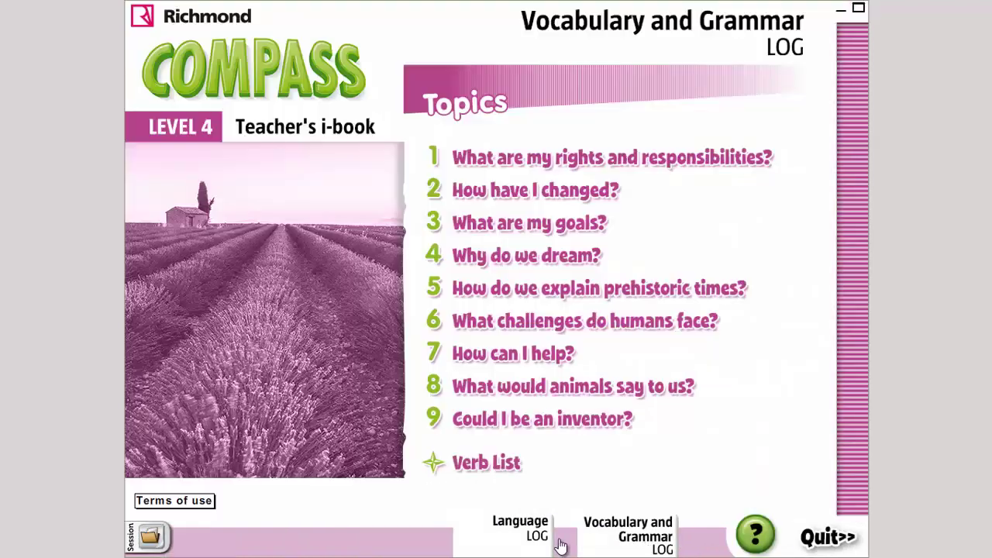
{"action": "left_click", "coordinate": [555, 223]}
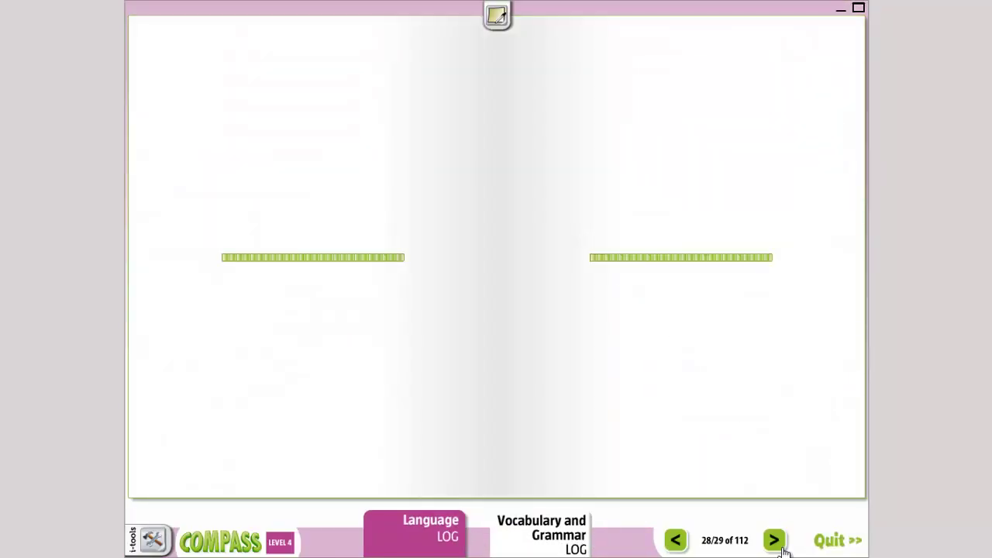
{"action": "left_click", "coordinate": [775, 542]}
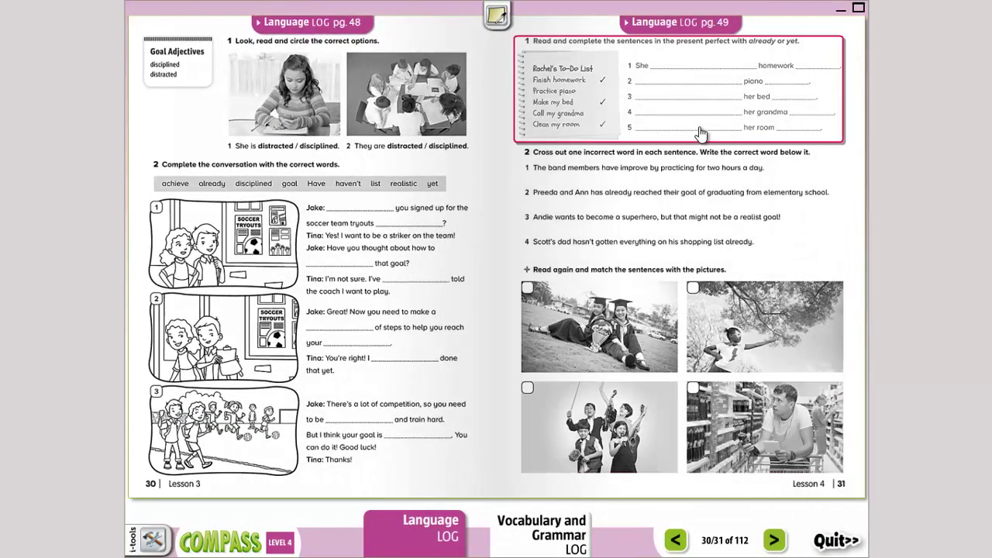
Step: Open the already/yet to-do list exercise 1 on page 49 as an interactive activity
{"action": "left_click", "coordinate": [697, 132]}
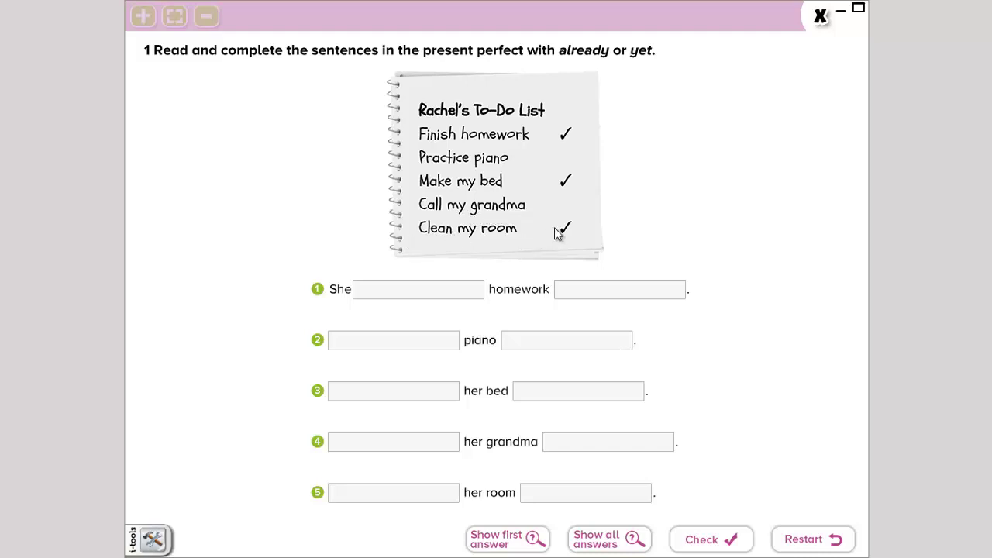
Step: Reveal the answers one by one until all ten already/yet blanks in sentences 1–5 are filled
{"action": "left_click", "coordinate": [514, 535]}
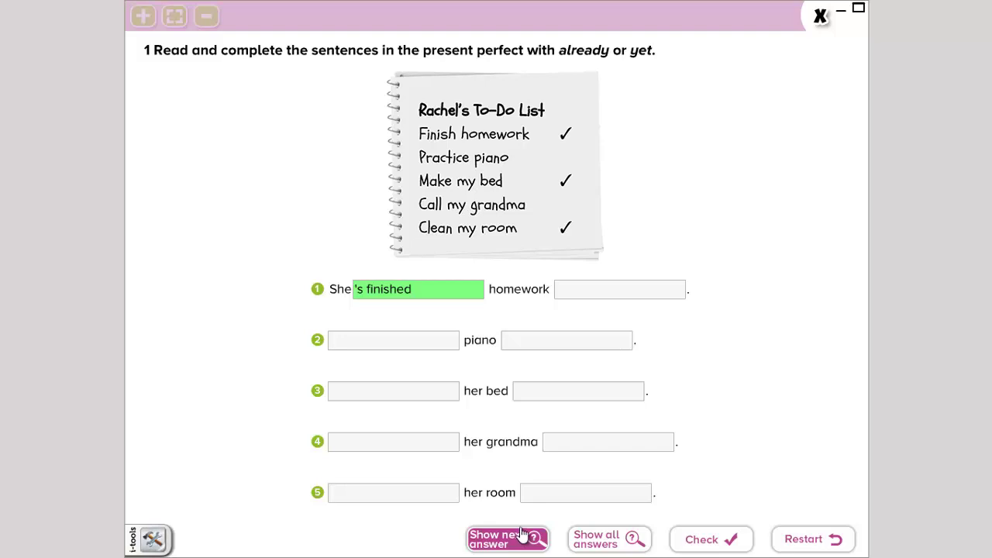
{"action": "left_click", "coordinate": [521, 534]}
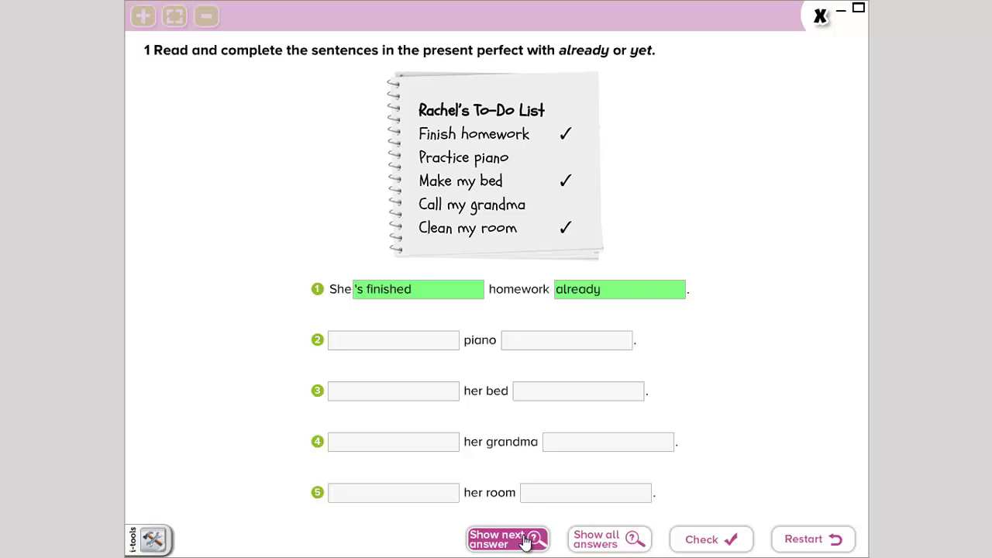
{"action": "left_click", "coordinate": [525, 541]}
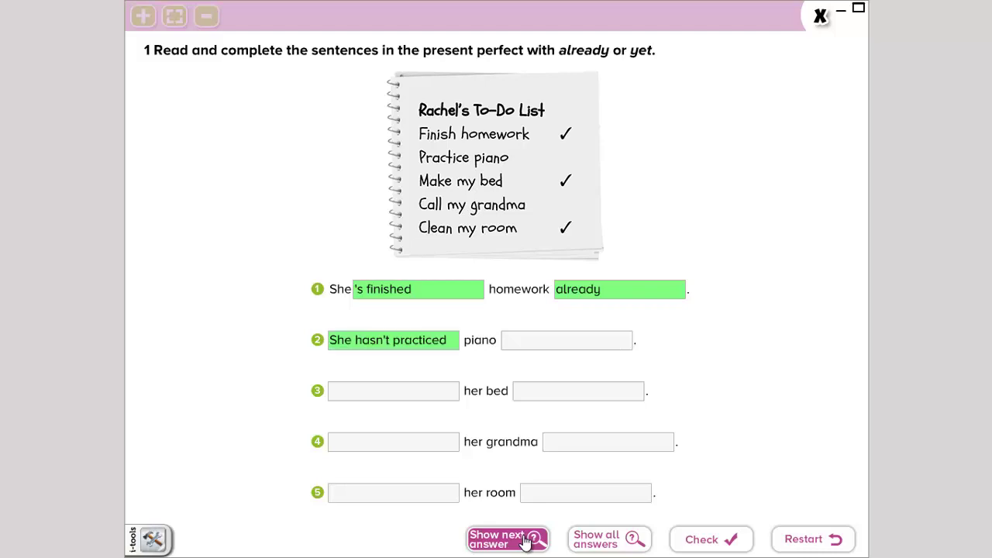
{"action": "left_click", "coordinate": [525, 541]}
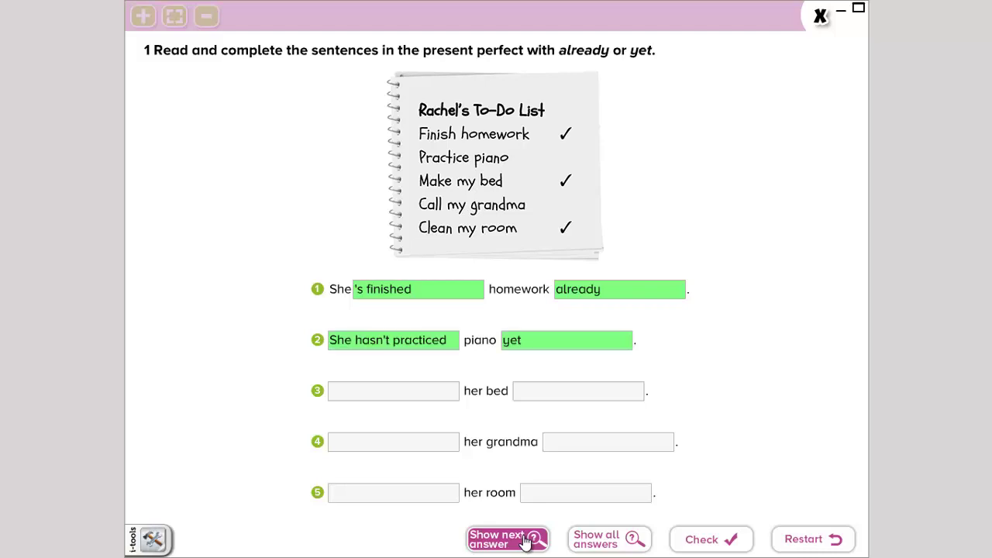
{"action": "left_click", "coordinate": [525, 541]}
{"action": "left_click", "coordinate": [525, 541]}
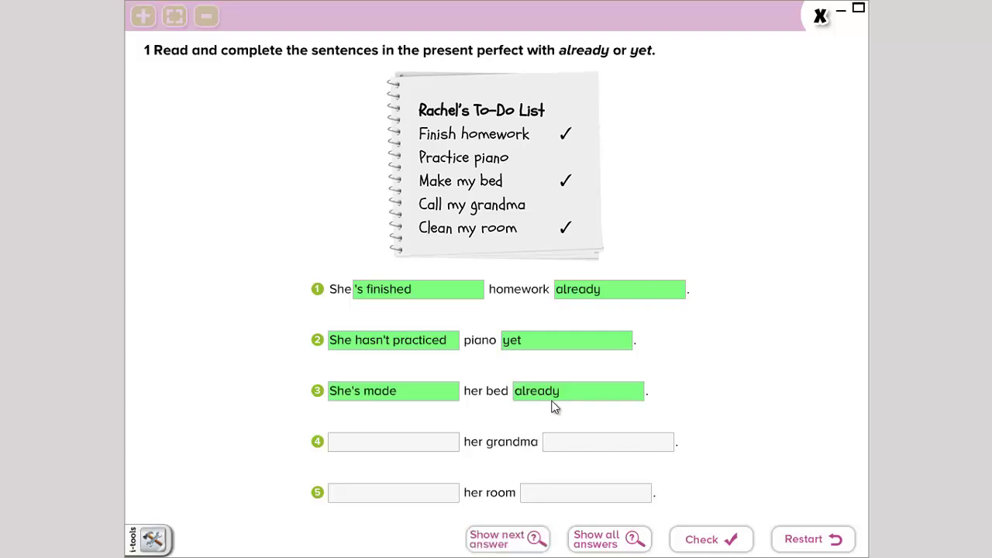
{"action": "left_click", "coordinate": [525, 547]}
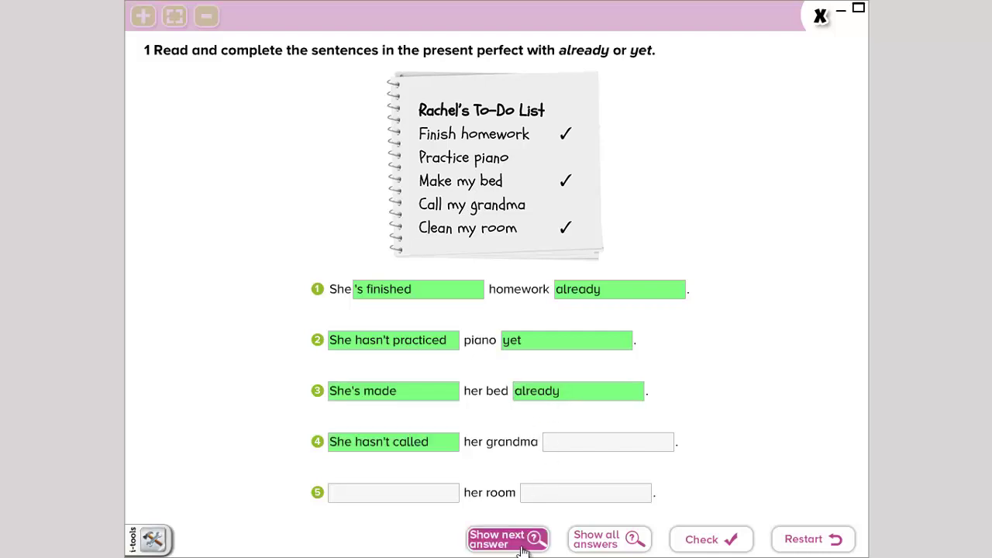
{"action": "left_click", "coordinate": [523, 547]}
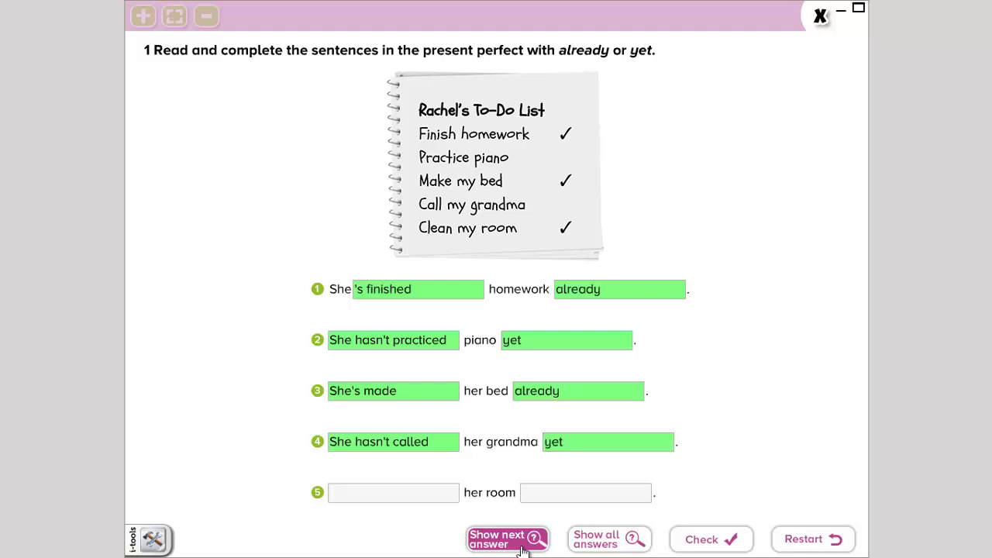
{"action": "left_click", "coordinate": [522, 547]}
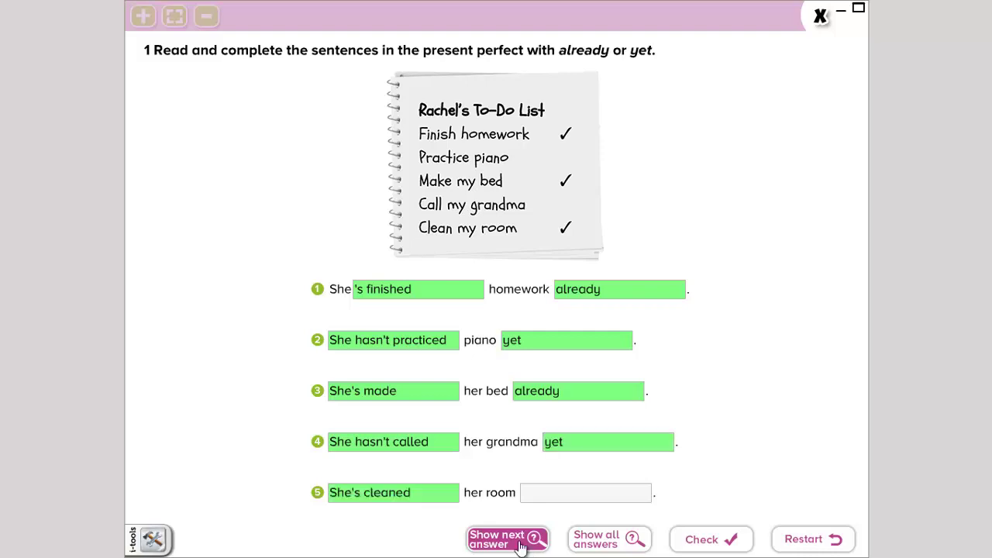
{"action": "left_click", "coordinate": [522, 547]}
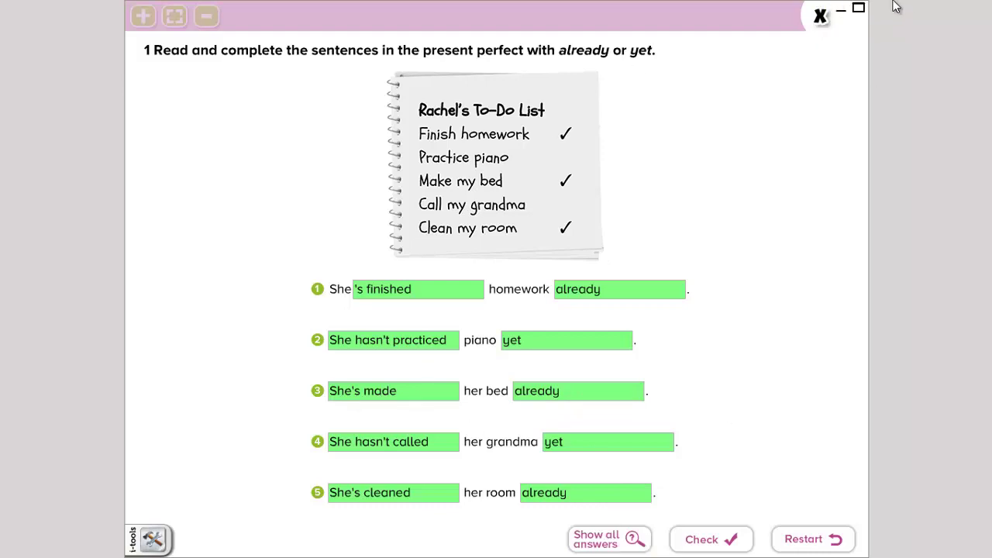
Step: Close exercise 1 and enlarge the cross-out-the-wrong-word exercise 2 on page 31
{"action": "left_click", "coordinate": [819, 22]}
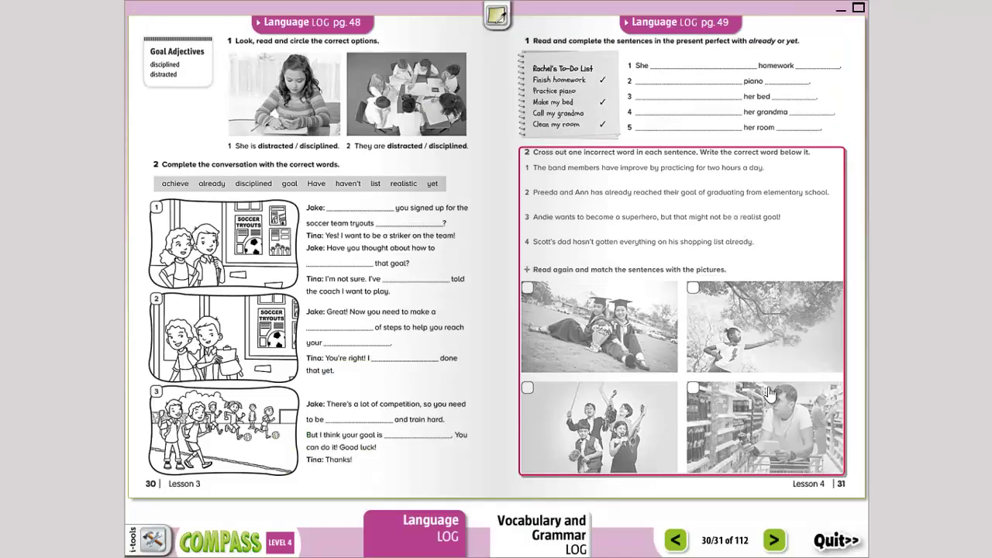
{"action": "left_click", "coordinate": [740, 292]}
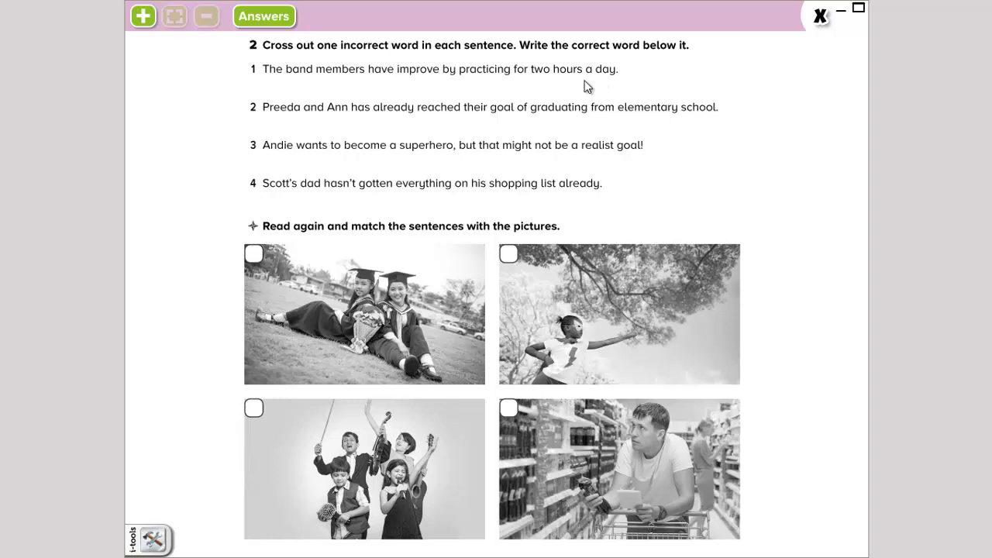
Step: Cross out 'improve' in sentence 1 with the red pencil
{"action": "left_click", "coordinate": [155, 548]}
{"action": "left_click", "coordinate": [147, 256]}
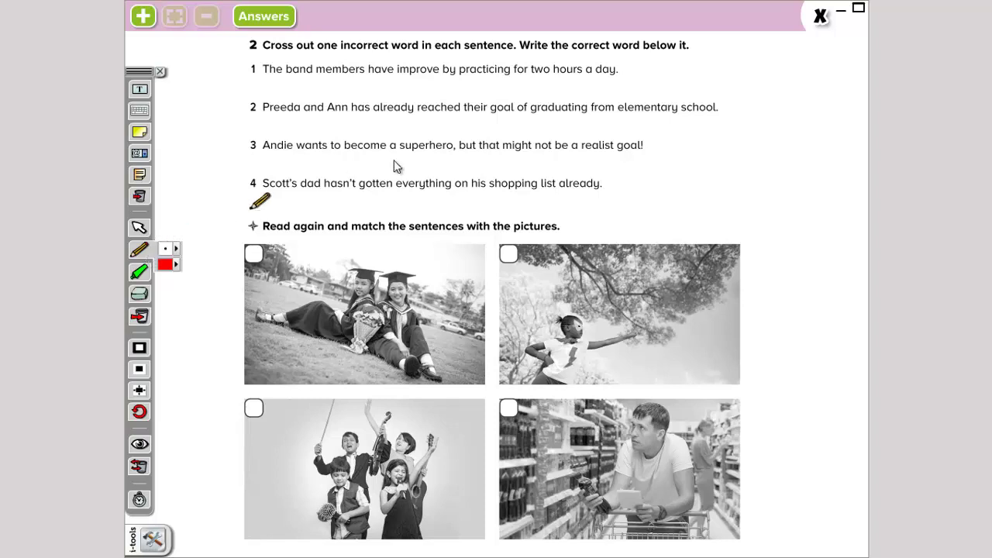
{"action": "left_click_drag", "start_coordinate": [405, 62], "coordinate": [438, 78]}
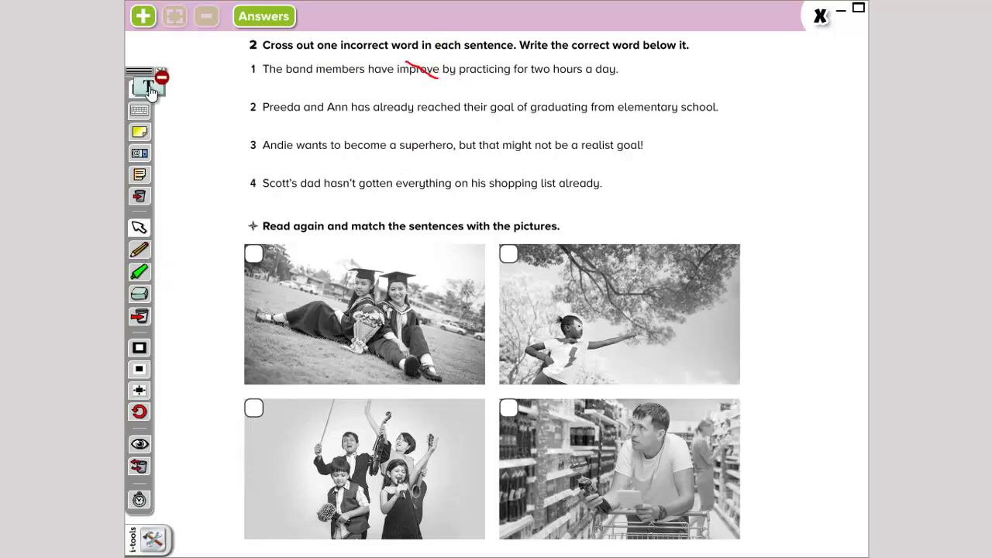
Step: Add the text 'improved' and position it beneath the crossed-out word
{"action": "mouse_move", "coordinate": [141, 90]}
{"action": "left_mouse_down"}
{"action": "mouse_move", "coordinate": [306, 104]}
{"action": "mouse_move", "coordinate": [364, 80]}
{"action": "mouse_move", "coordinate": [415, 89]}
{"action": "left_mouse_up"}
{"action": "type", "text": "improved"}
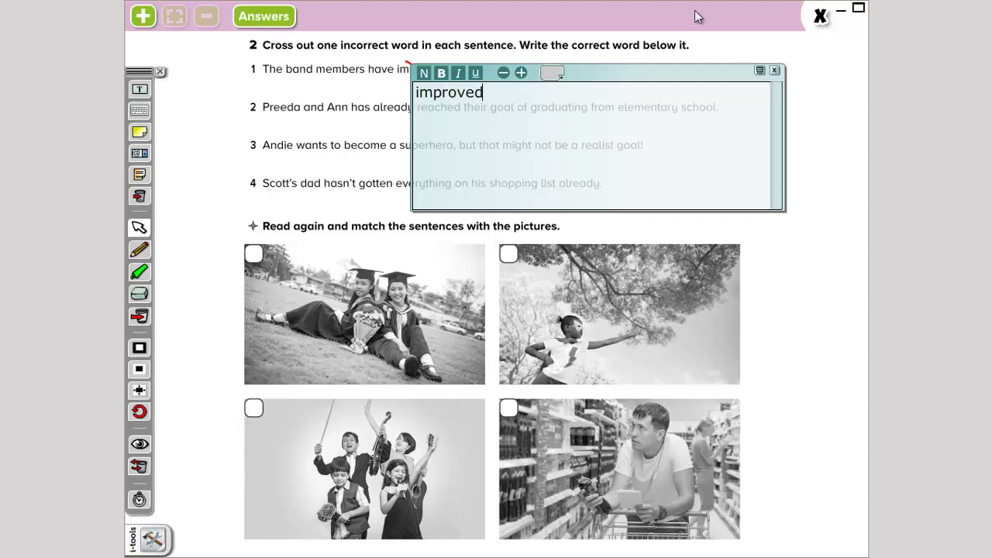
{"action": "left_click", "coordinate": [773, 71]}
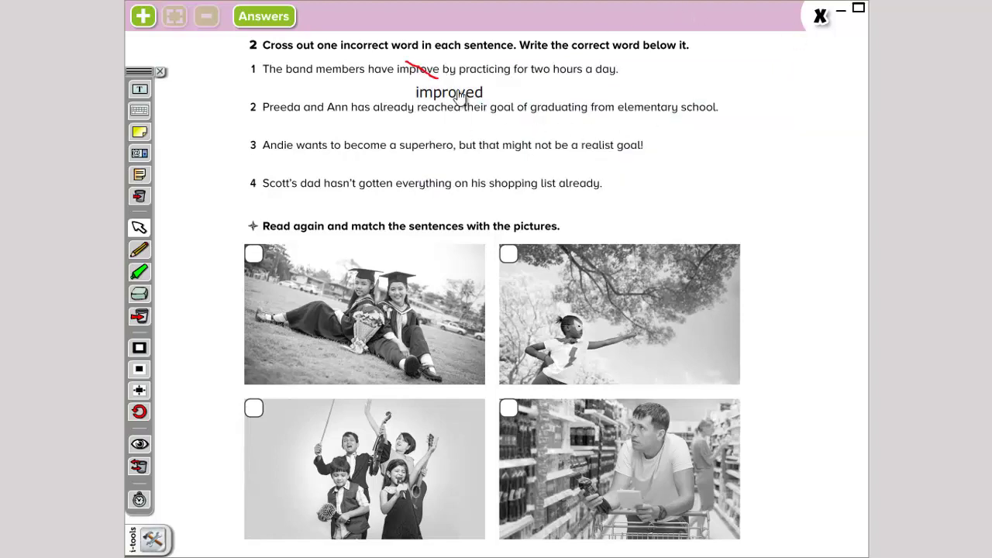
{"action": "left_click_drag", "start_coordinate": [459, 98], "coordinate": [432, 92]}
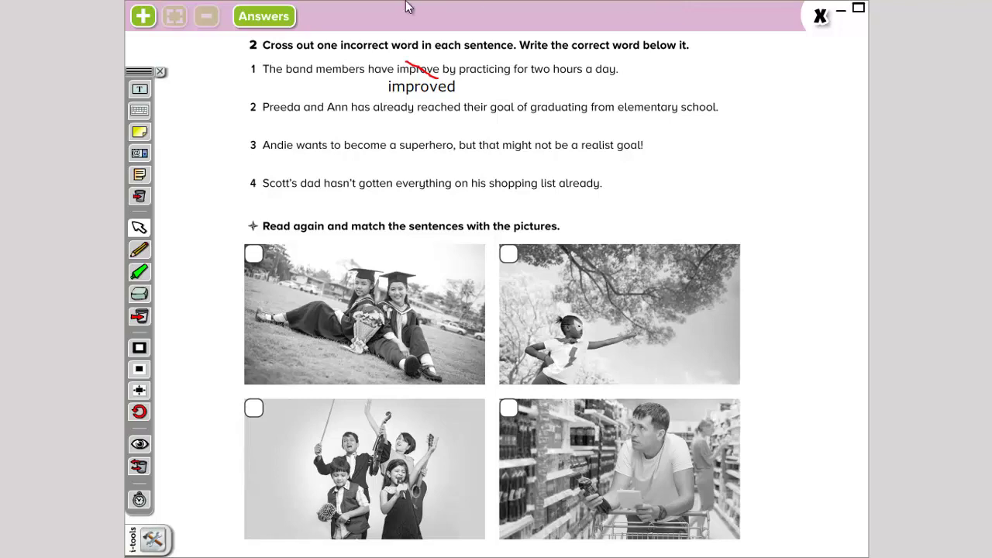
{"action": "mouse_move", "coordinate": [136, 93]}
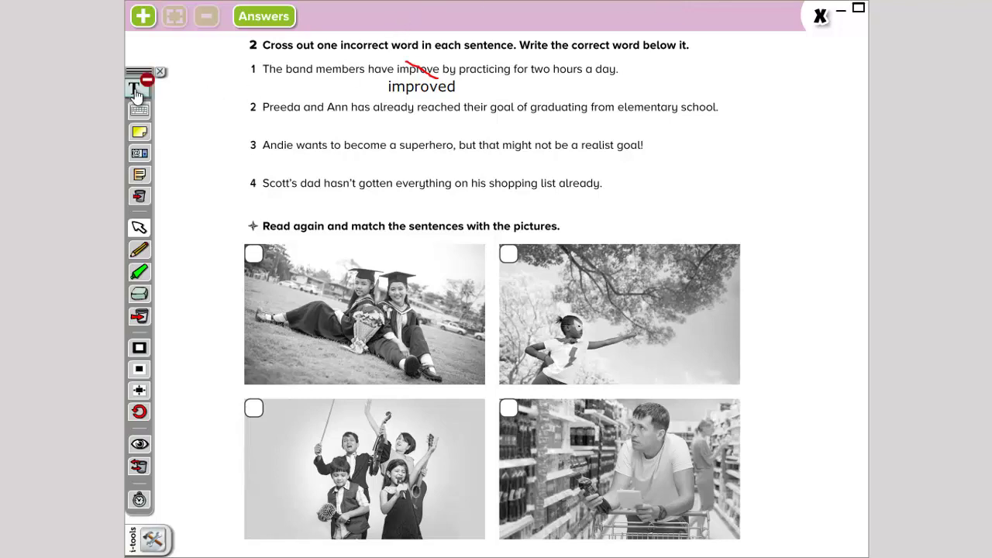
Step: Strike out 'has' in sentence 2 in red and place 'have' directly below it
{"action": "left_click", "coordinate": [140, 255]}
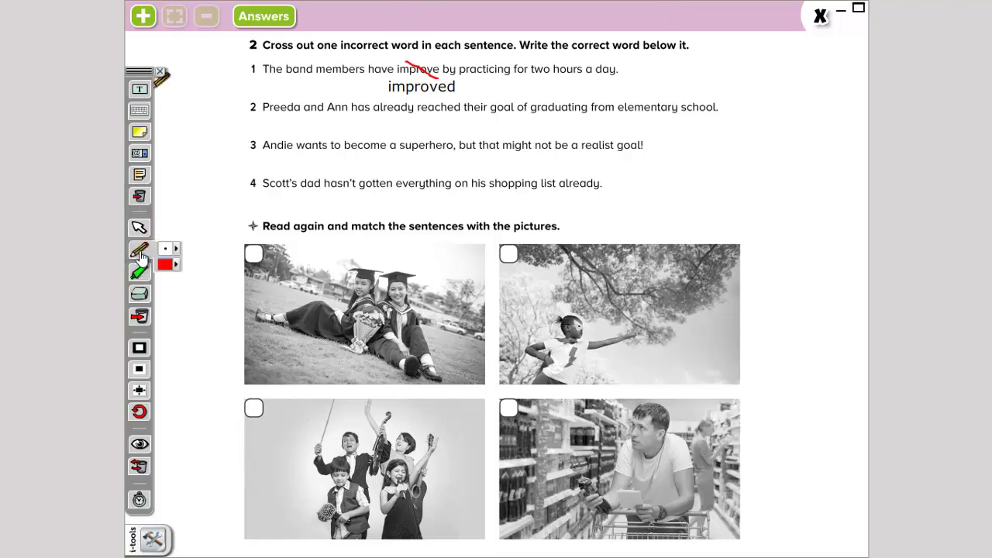
{"action": "left_click_drag", "start_coordinate": [353, 100], "coordinate": [368, 110]}
{"action": "left_click_drag", "start_coordinate": [139, 89], "coordinate": [361, 111]}
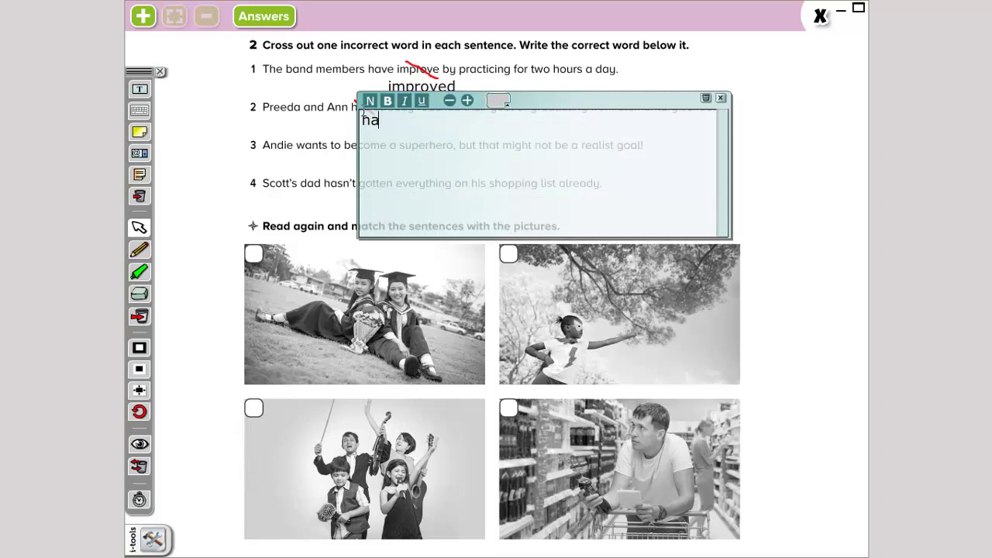
{"action": "left_click", "coordinate": [721, 98]}
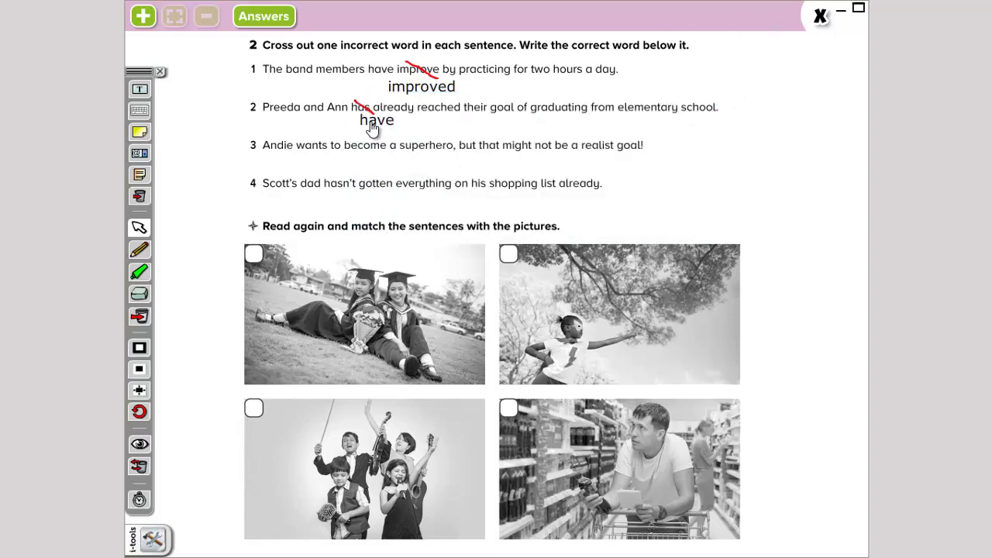
{"action": "left_click_drag", "start_coordinate": [373, 129], "coordinate": [363, 130]}
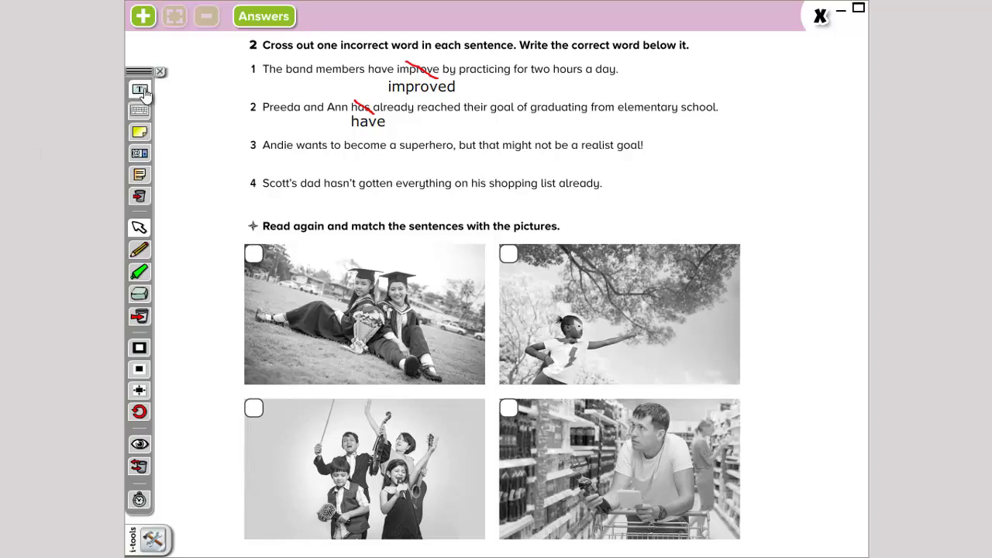
{"action": "left_click", "coordinate": [143, 252]}
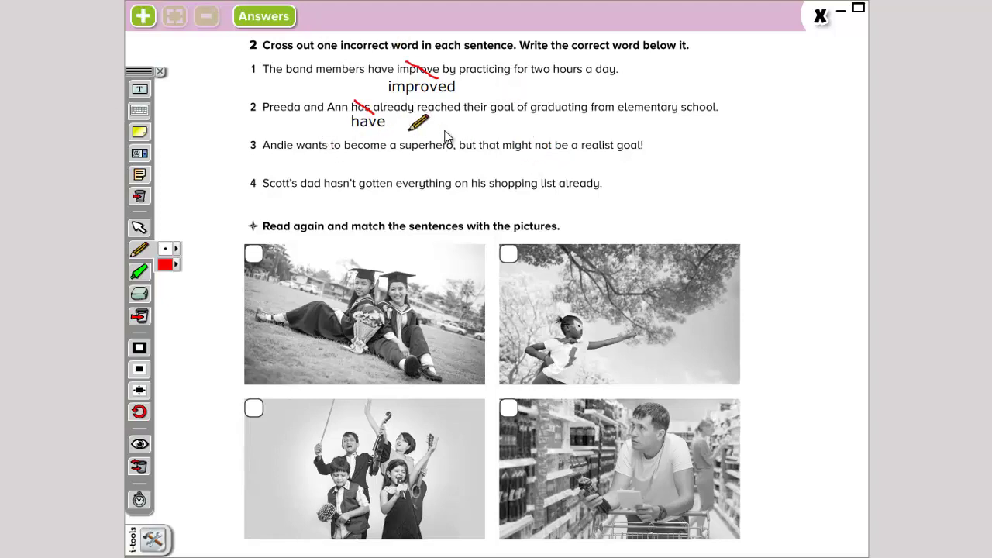
Step: Cross out 'realist' in sentence 3 and position 'realistic' beneath it
{"action": "left_click_drag", "start_coordinate": [589, 141], "coordinate": [609, 152]}
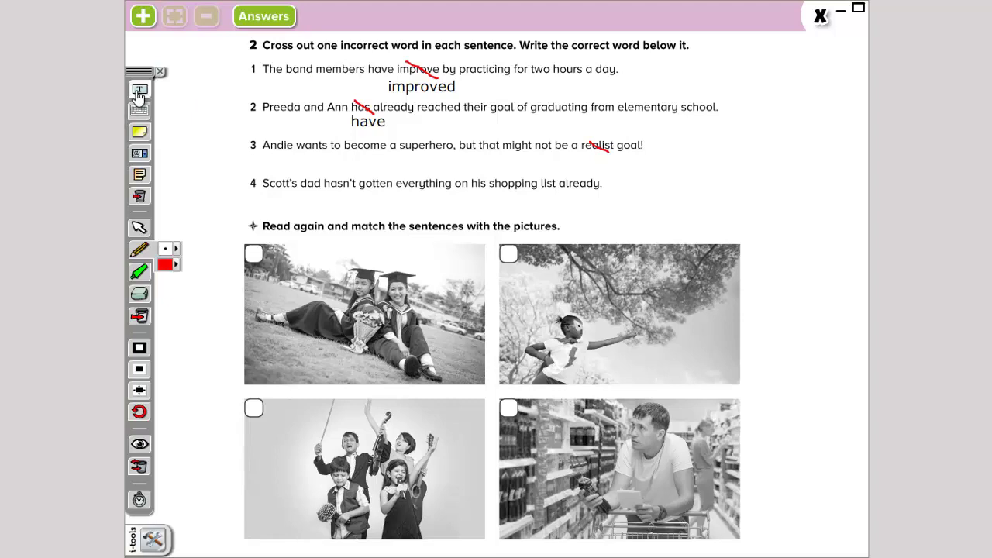
{"action": "left_click_drag", "start_coordinate": [138, 91], "coordinate": [607, 166]}
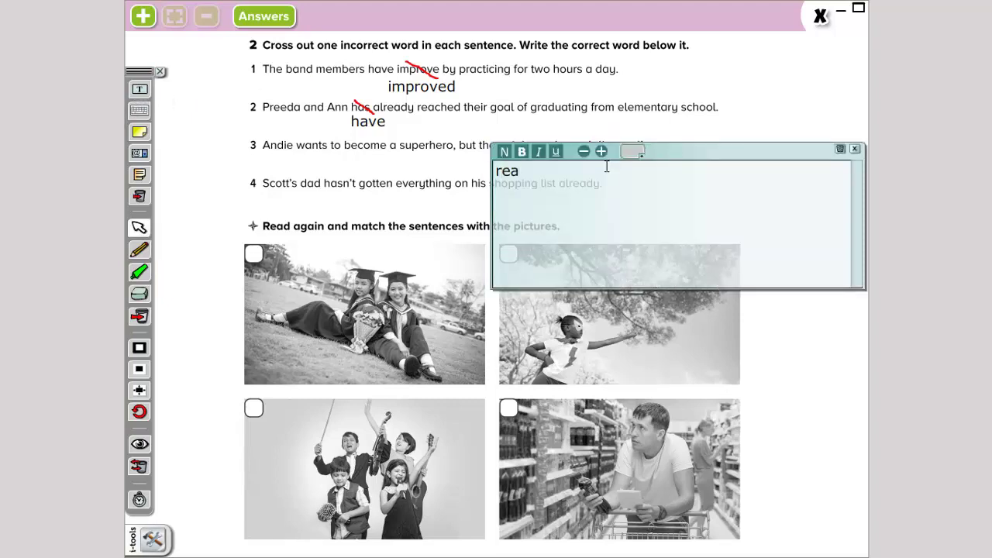
{"action": "type", "text": "realistic"}
{"action": "left_click", "coordinate": [854, 148]}
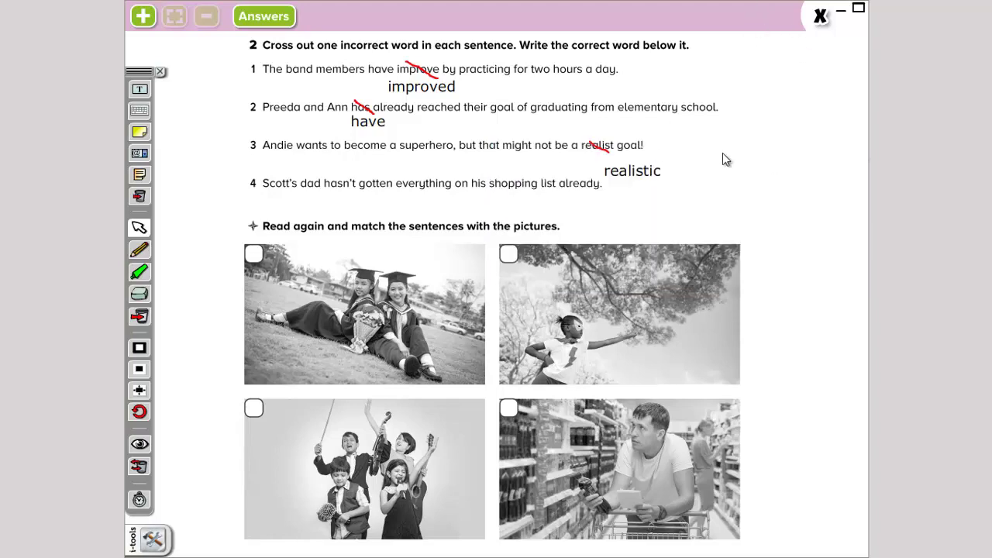
{"action": "left_click_drag", "start_coordinate": [649, 176], "coordinate": [619, 173]}
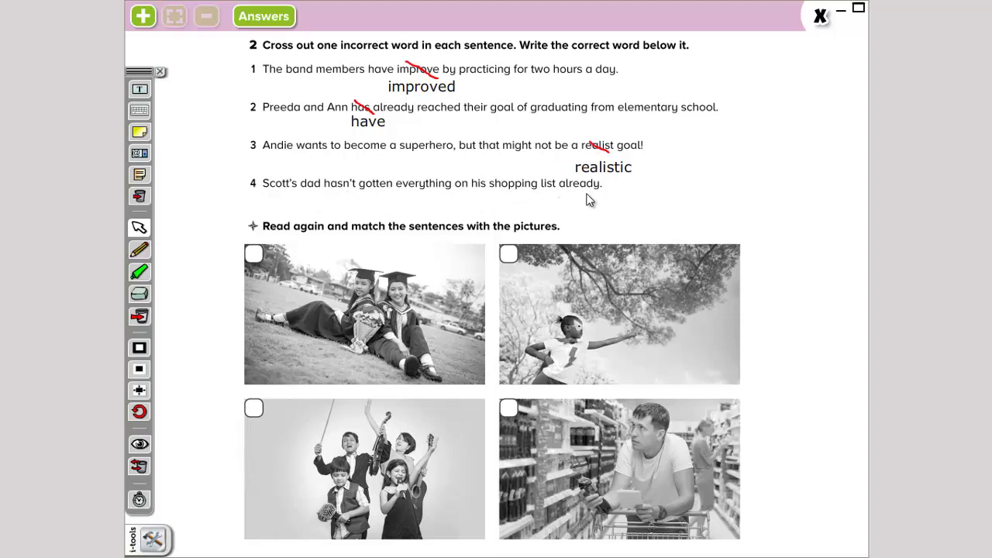
Step: Strike through 'already' in sentence 4 in red and place 'yet' below it
{"action": "left_click", "coordinate": [140, 249]}
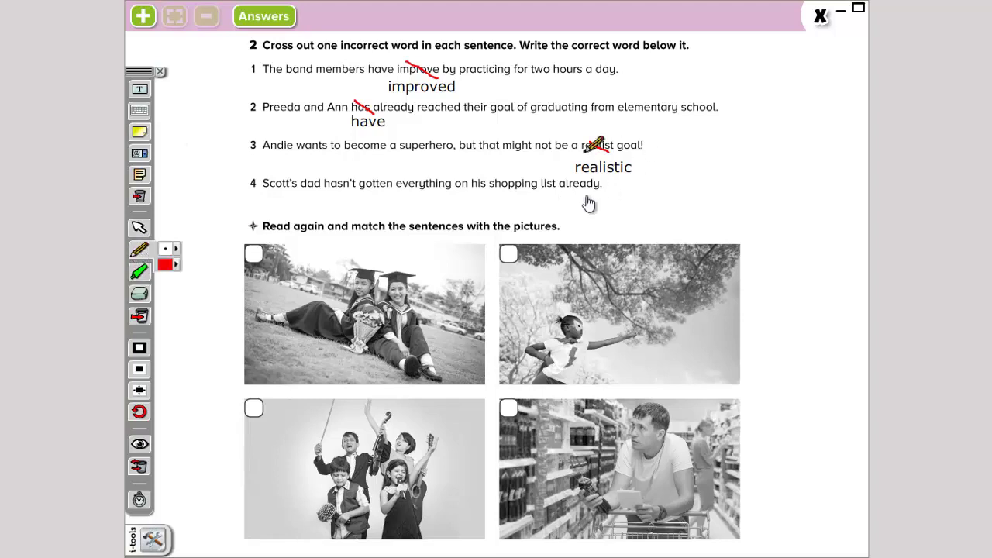
{"action": "left_click_drag", "start_coordinate": [566, 177], "coordinate": [602, 190]}
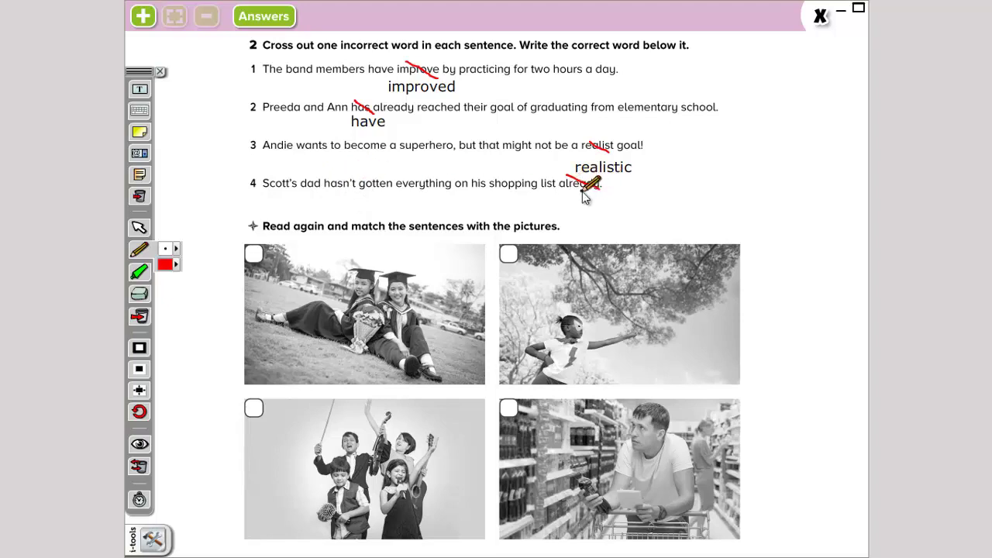
{"action": "left_click", "coordinate": [140, 88]}
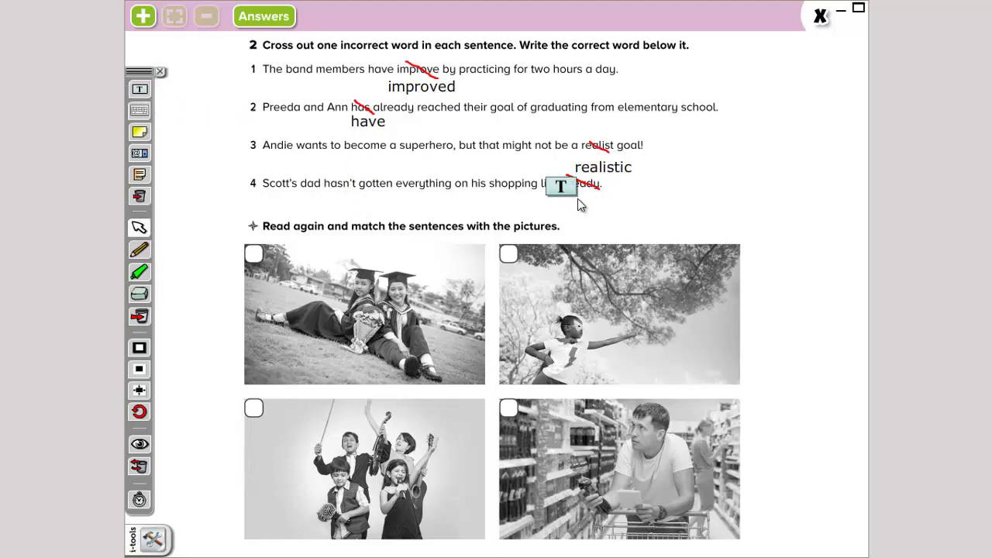
{"action": "left_click", "coordinate": [581, 200]}
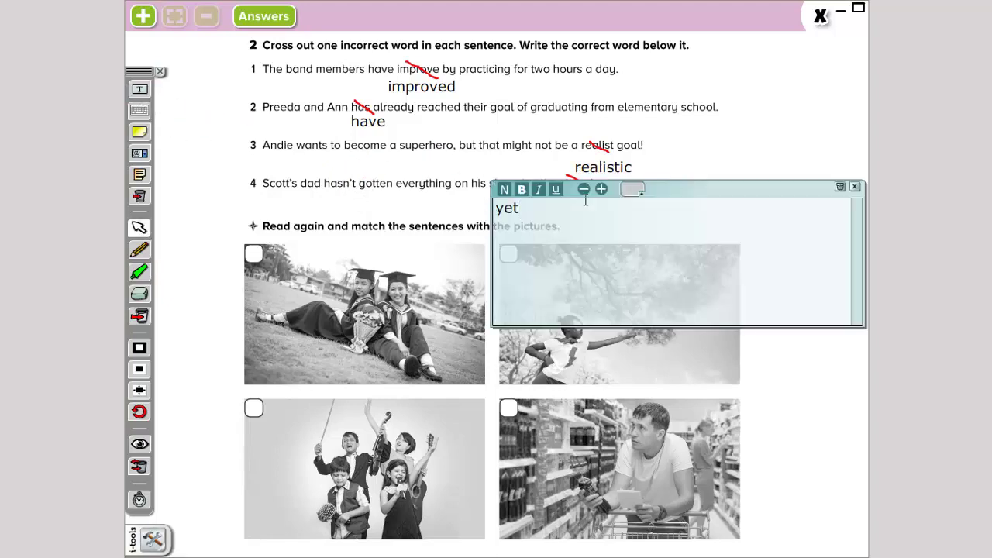
{"action": "left_click", "coordinate": [854, 186]}
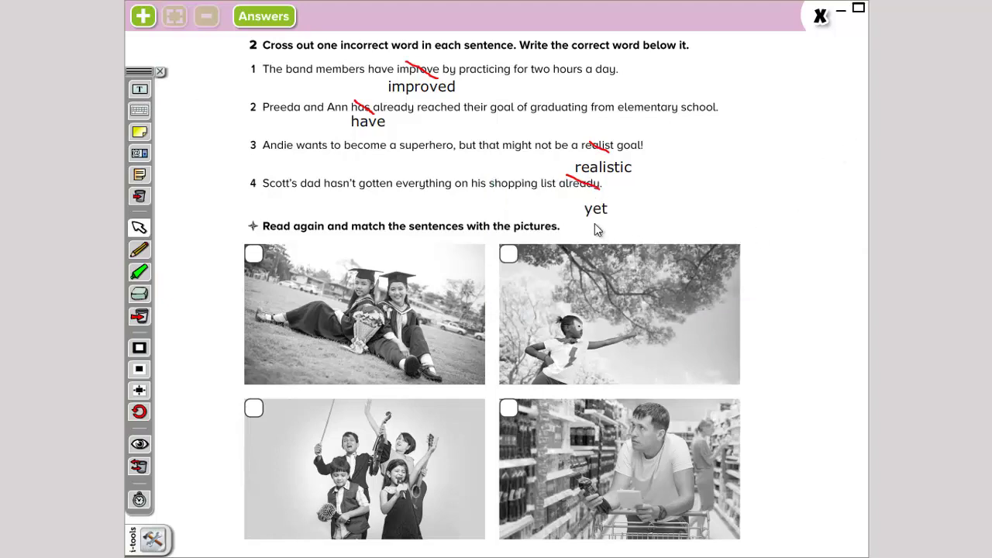
{"action": "left_click_drag", "start_coordinate": [602, 217], "coordinate": [594, 210]}
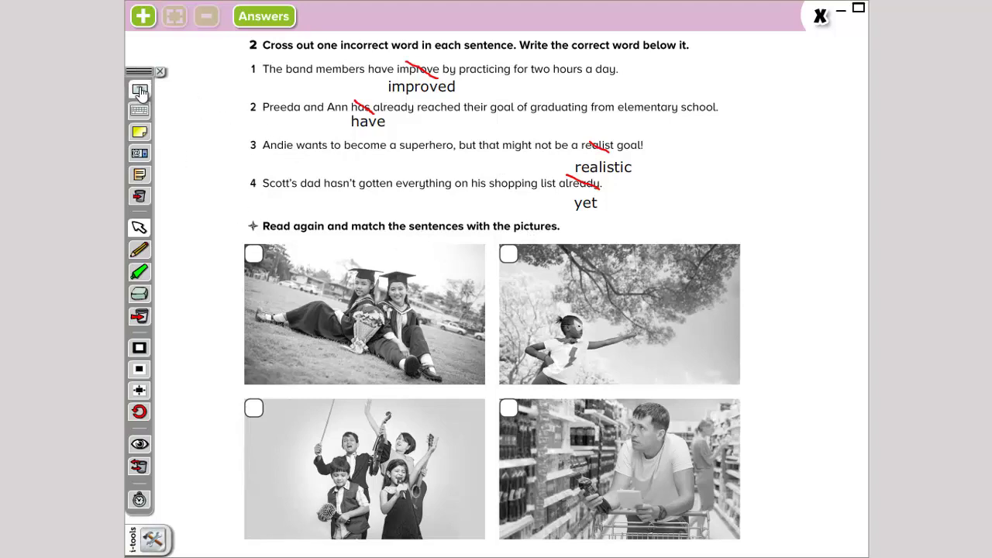
Step: Label the band picture 1 and the graduation picture 2 in their checkboxes
{"action": "left_click_drag", "start_coordinate": [139, 88], "coordinate": [230, 400]}
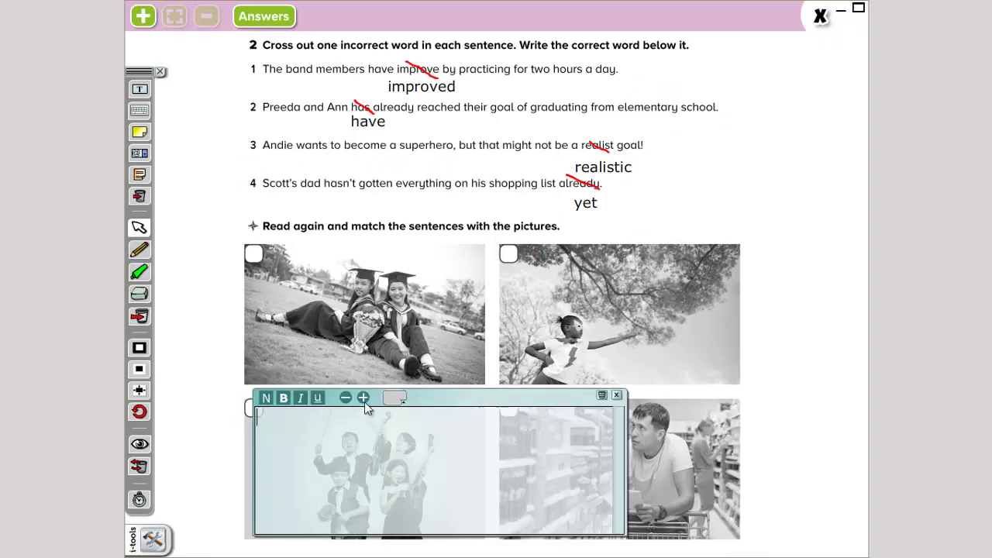
{"action": "type", "text": "1"}
{"action": "left_click", "coordinate": [616, 396]}
{"action": "left_click_drag", "start_coordinate": [264, 428], "coordinate": [254, 420]}
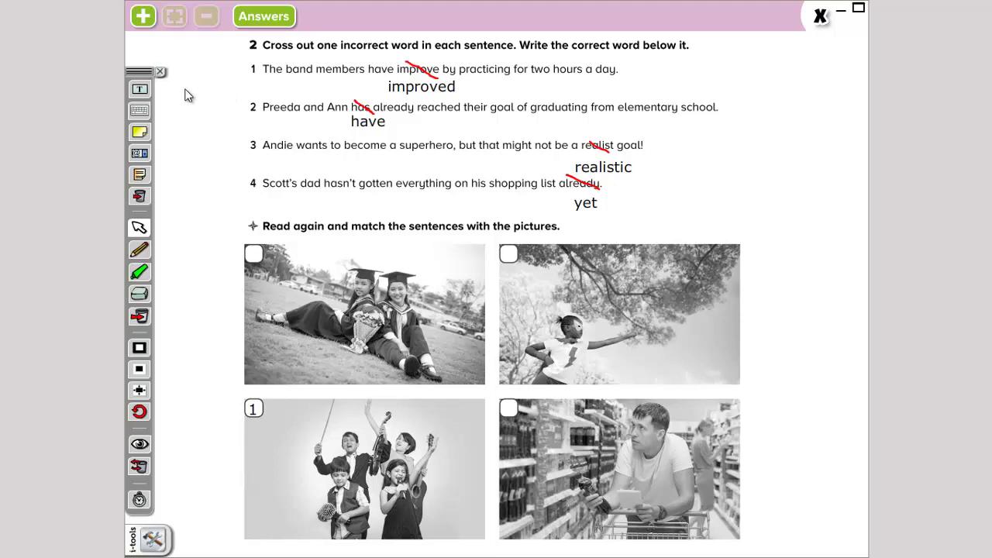
{"action": "left_click_drag", "start_coordinate": [140, 89], "coordinate": [265, 261]}
{"action": "type", "text": "2"}
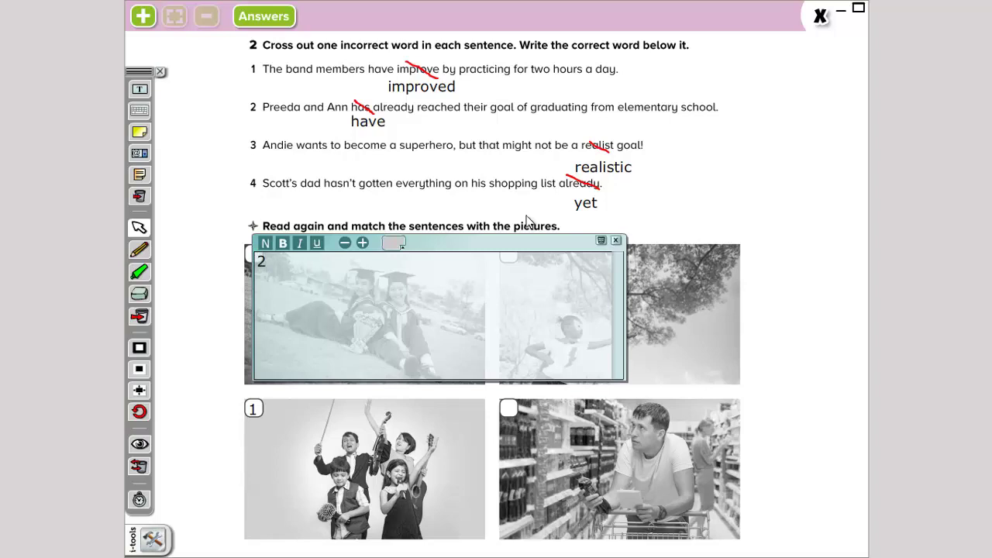
{"action": "left_click", "coordinate": [615, 240]}
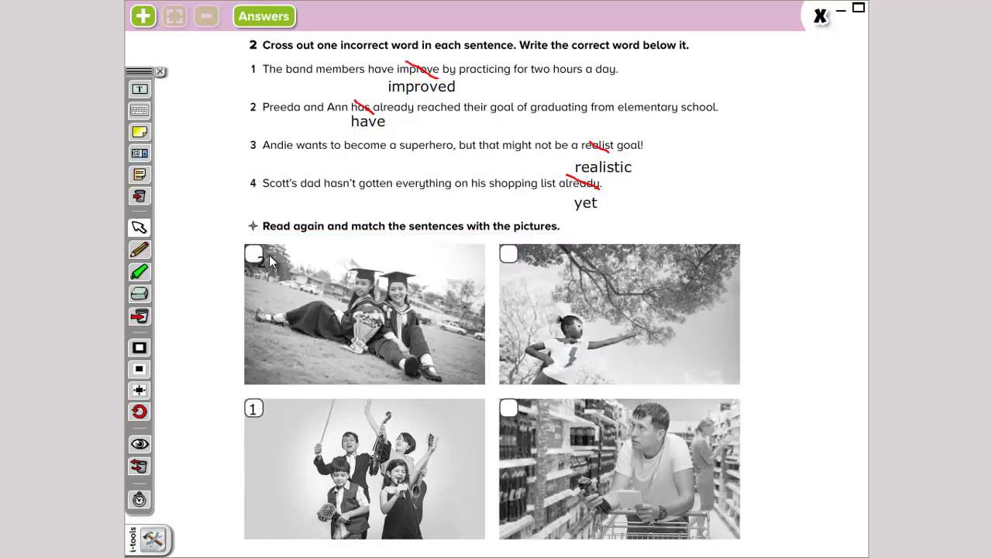
{"action": "left_click_drag", "start_coordinate": [268, 262], "coordinate": [258, 253]}
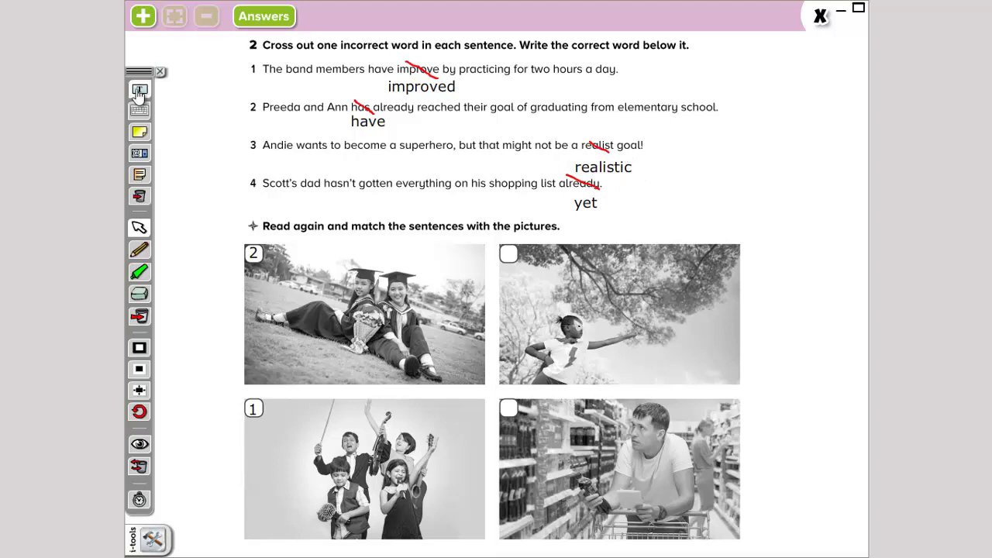
Step: Label the superhero picture 3 and the supermarket picture 4
{"action": "left_click_drag", "start_coordinate": [140, 89], "coordinate": [509, 248]}
{"action": "type", "text": "3"}
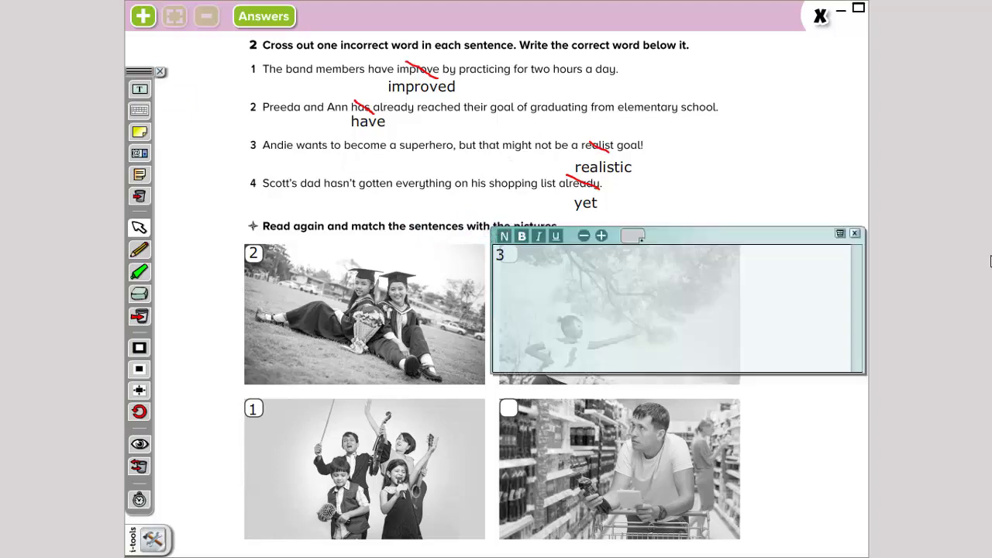
{"action": "left_click", "coordinate": [854, 234]}
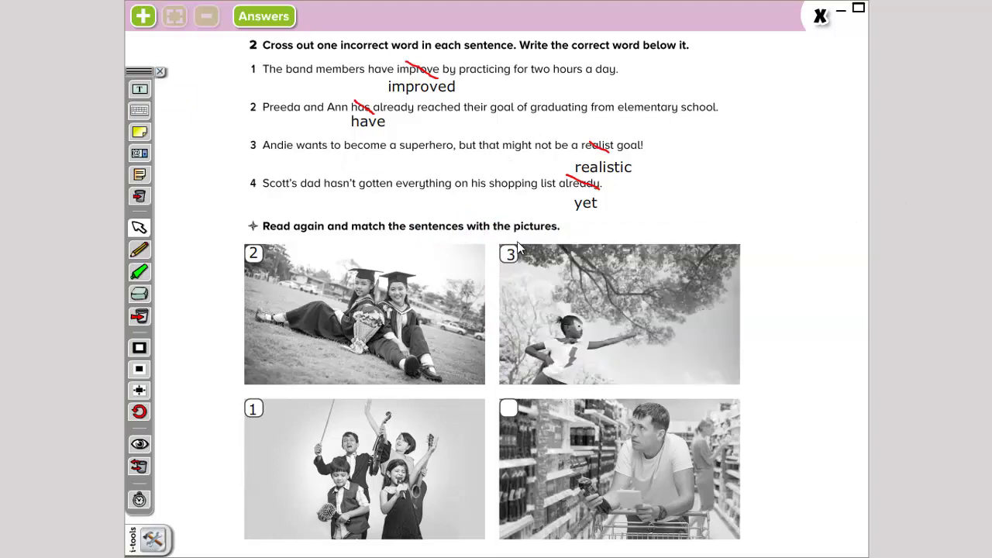
{"action": "left_click", "coordinate": [146, 99]}
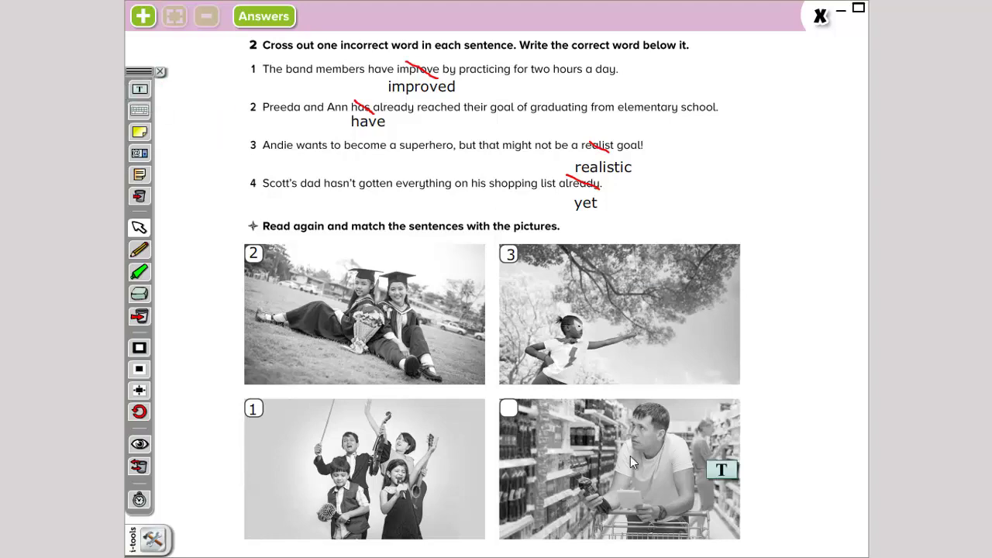
{"action": "left_click", "coordinate": [503, 403]}
{"action": "type", "text": "4"}
{"action": "left_click", "coordinate": [840, 391]}
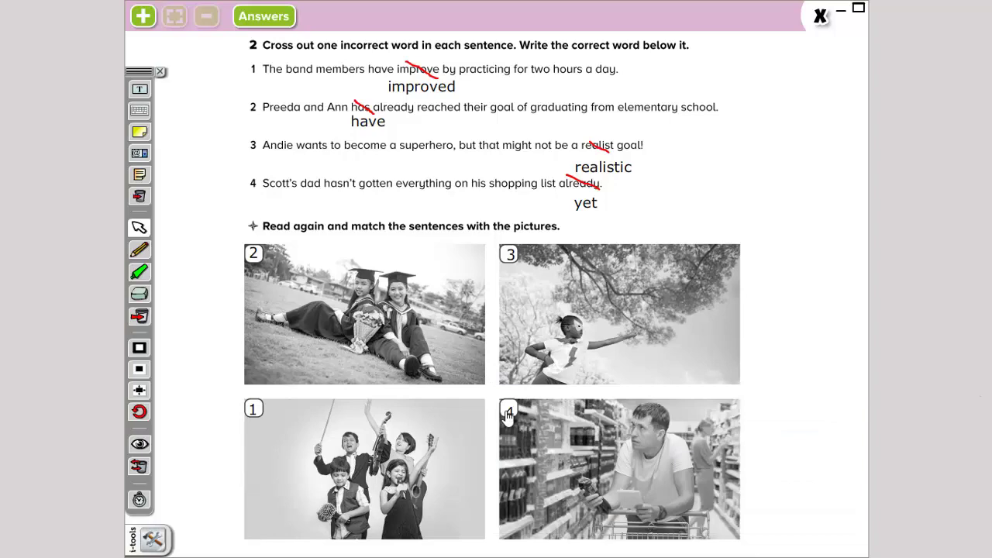
Step: Close the enlarged exercise 2 view to return to the pages 48–49 spread
{"action": "left_click", "coordinate": [819, 14]}
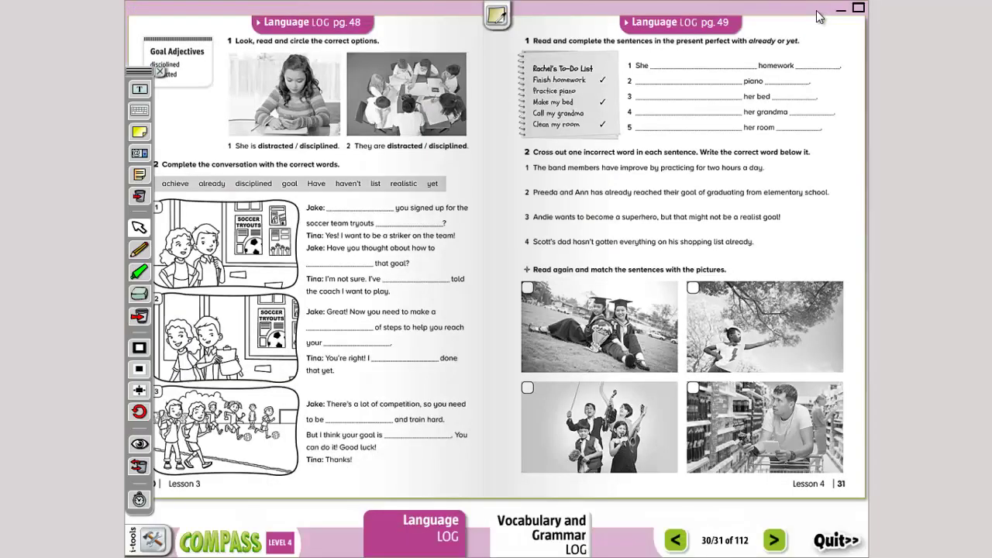